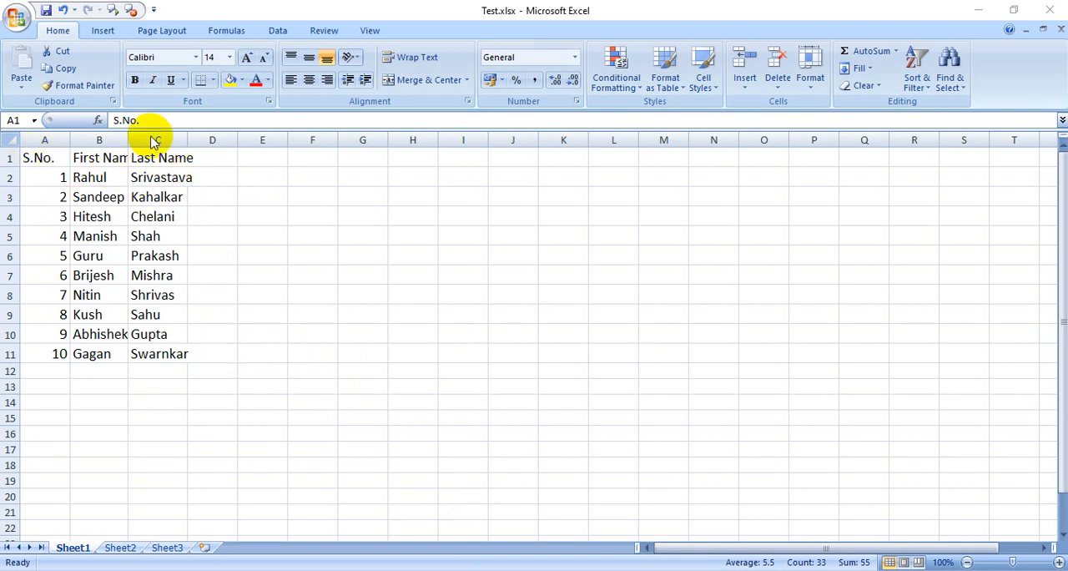
pyautogui.hotkey('ctrl', 'a')
pyautogui.click(153, 213)
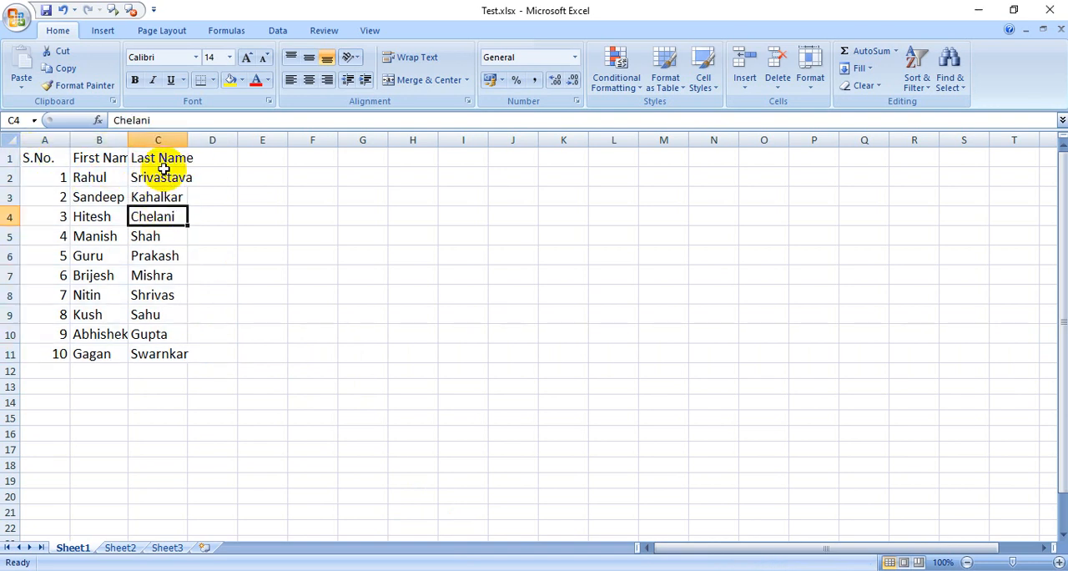
pyautogui.click(162, 177)
pyautogui.click(167, 213)
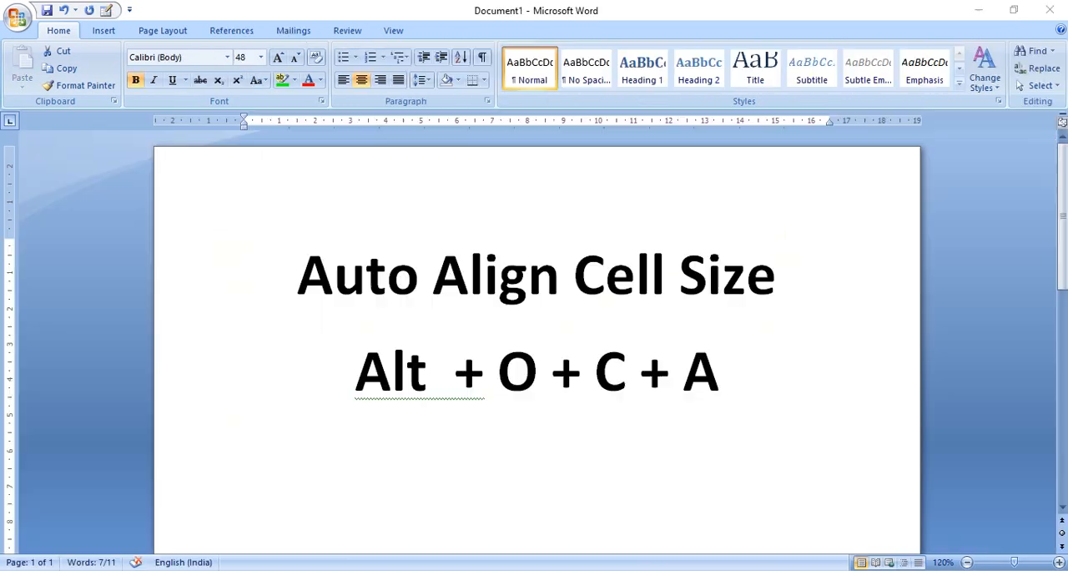
# Read the Auto Align Cell Size shortcut note in the Word document and return to the Test.xlsx worksheet in Excel.
pyautogui.tripleClick(441, 362)
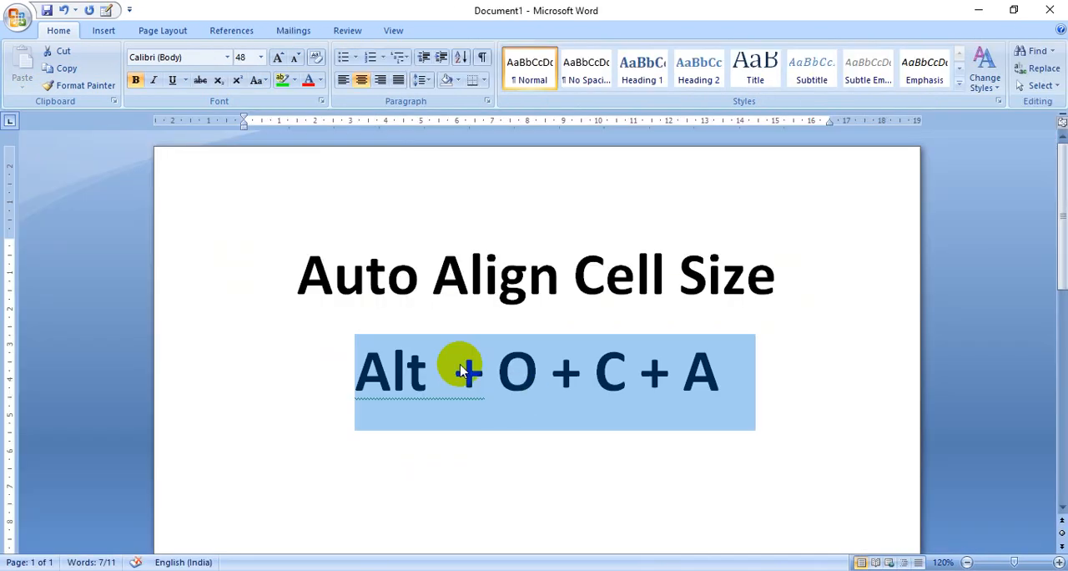
pyautogui.click(319, 292)
pyautogui.moveTo(319, 292); pyautogui.dragTo(739, 291)
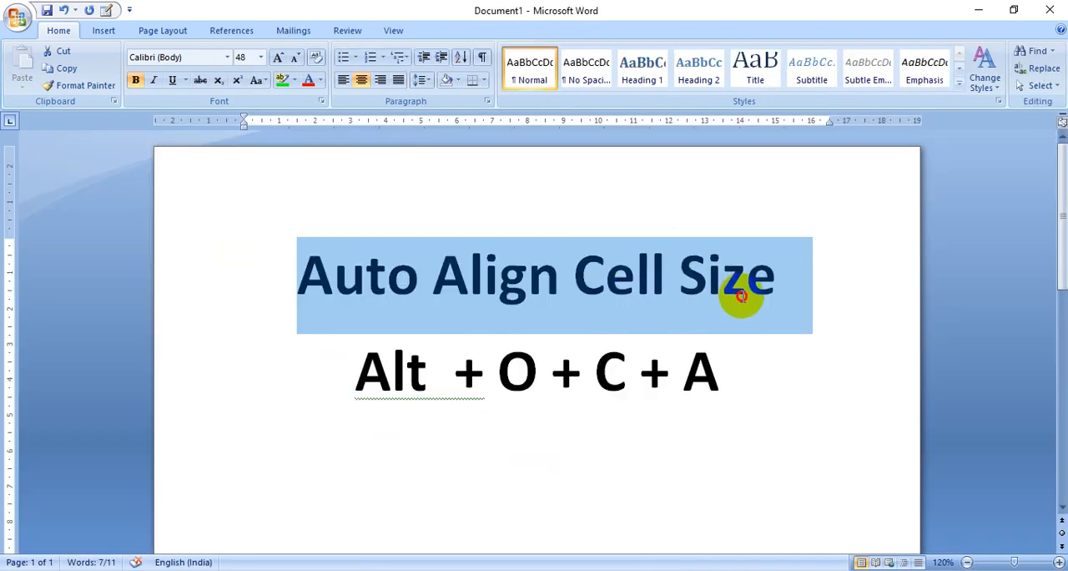
pyautogui.click(624, 421)
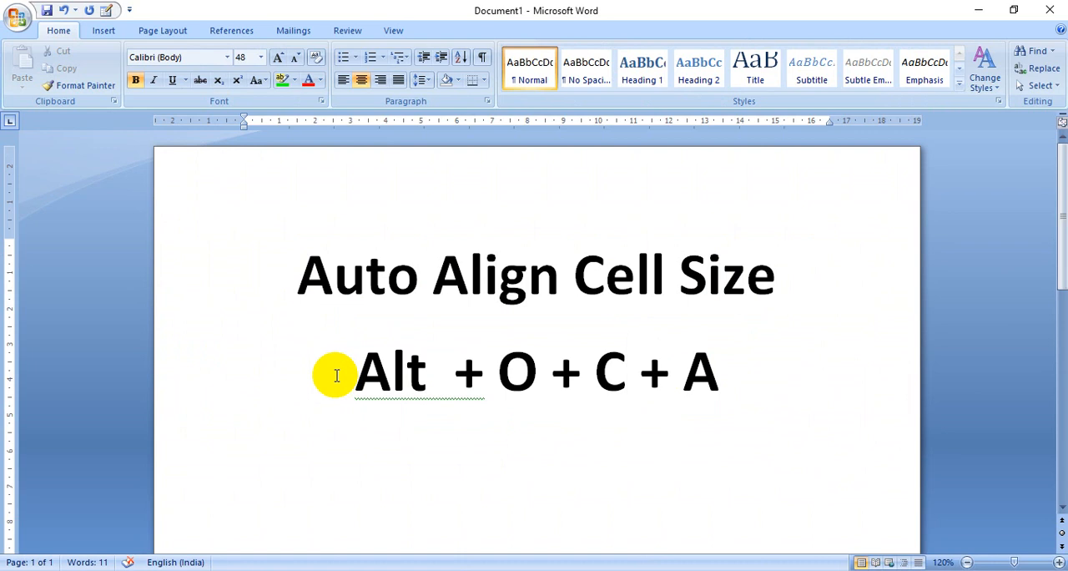
pyautogui.moveTo(355, 374); pyautogui.dragTo(696, 375)
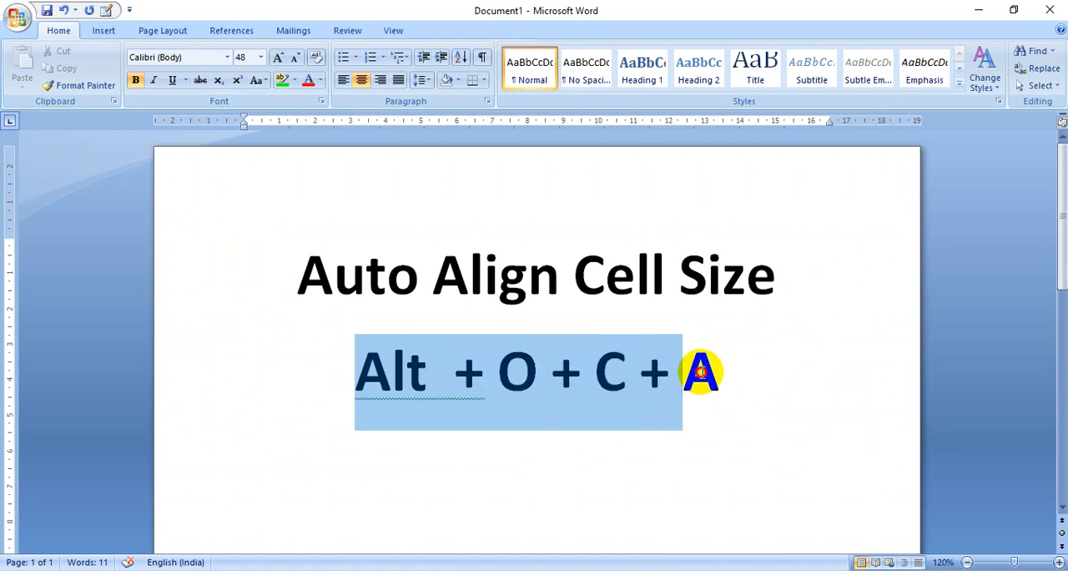
pyautogui.click(755, 448)
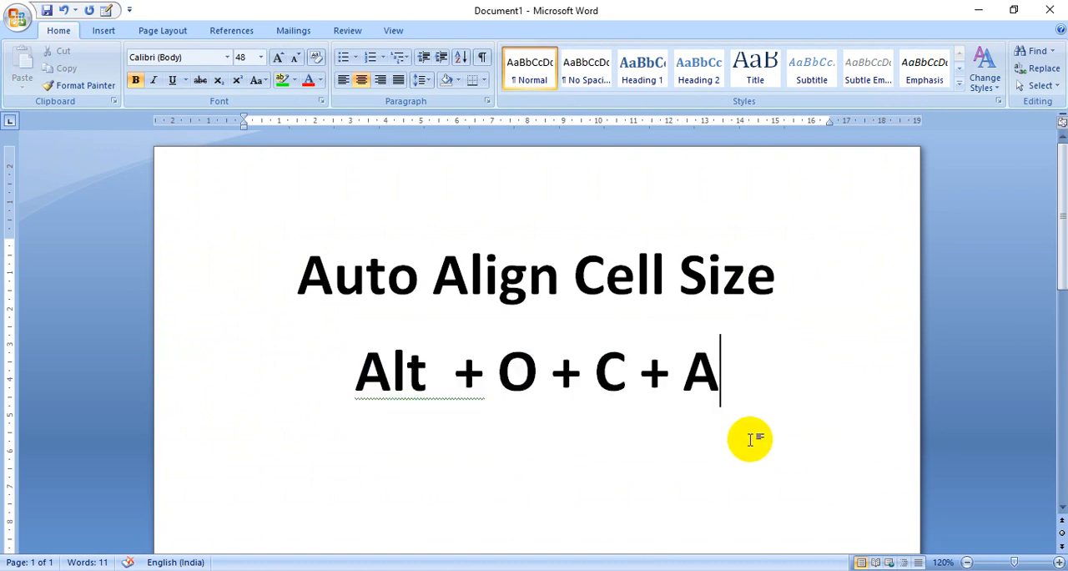
pyautogui.moveTo(739, 389); pyautogui.dragTo(389, 388)
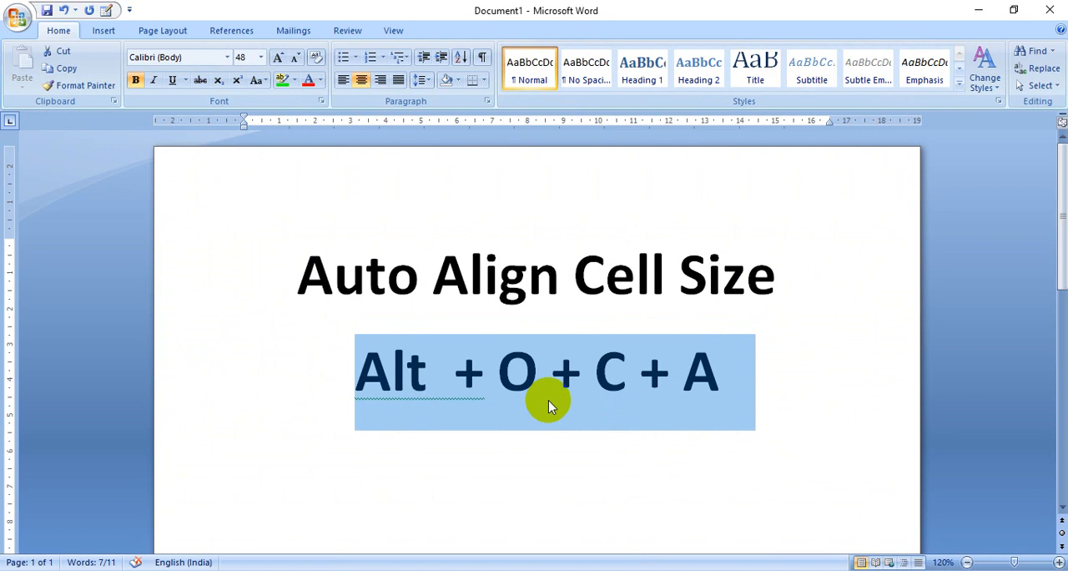
pyautogui.click(529, 477)
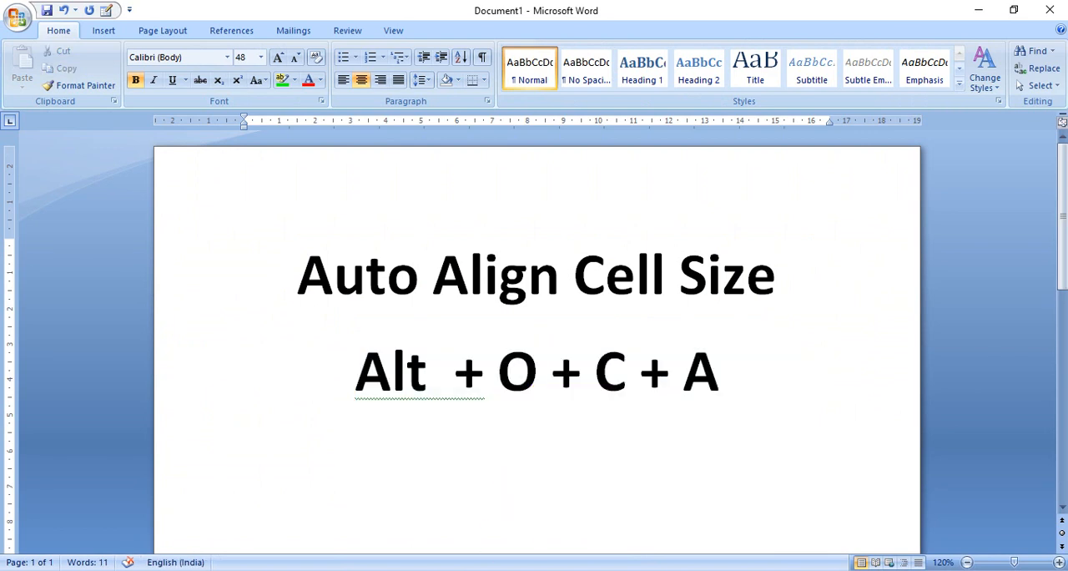
pyautogui.moveTo(585, 569)
pyautogui.click(605, 551)
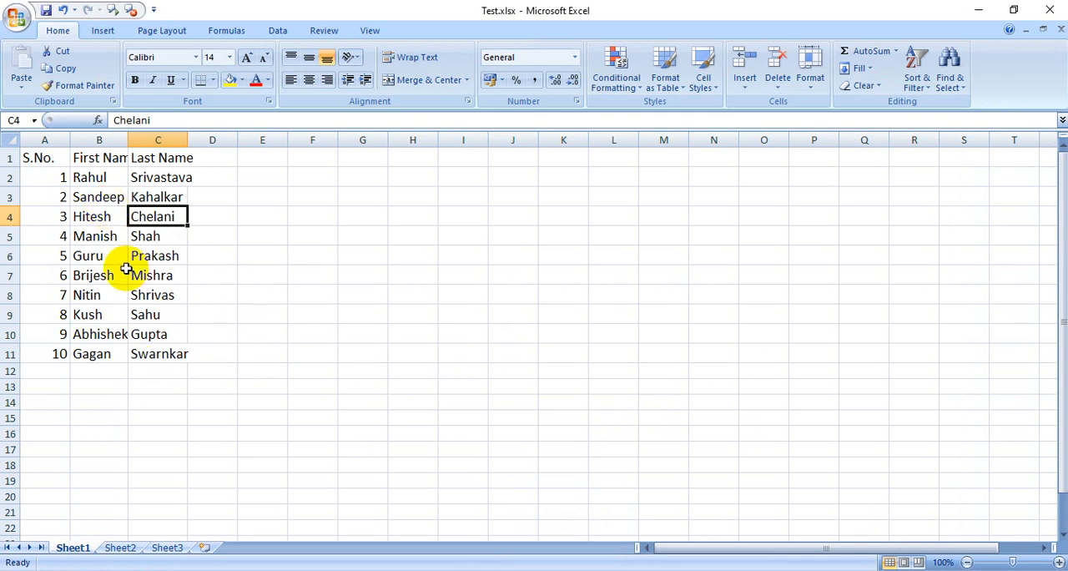
# Select the whole data range A1:C11, and clear the selection by choosing single cells within the data.
pyautogui.hotkey('ctrl', 'a')
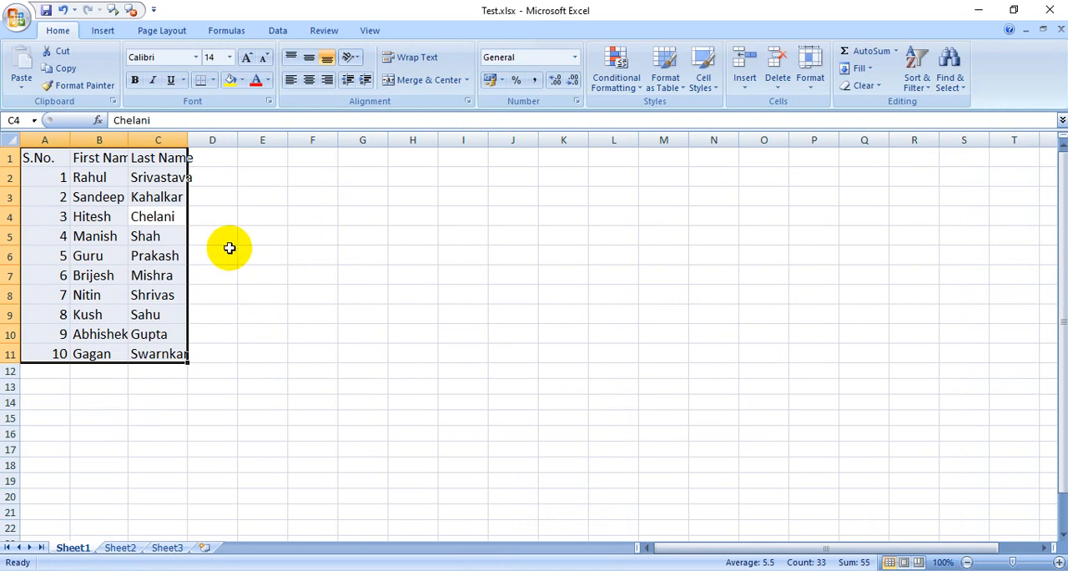
pyautogui.click(83, 191)
pyautogui.click(150, 241)
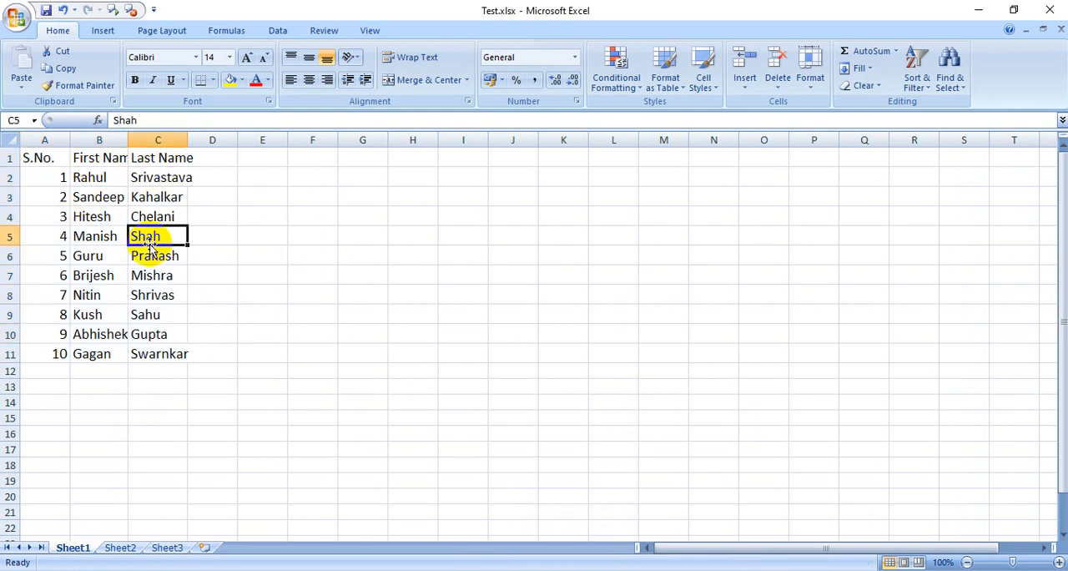
pyautogui.click(69, 254)
pyautogui.click(98, 312)
pyautogui.click(153, 242)
pyautogui.click(156, 258)
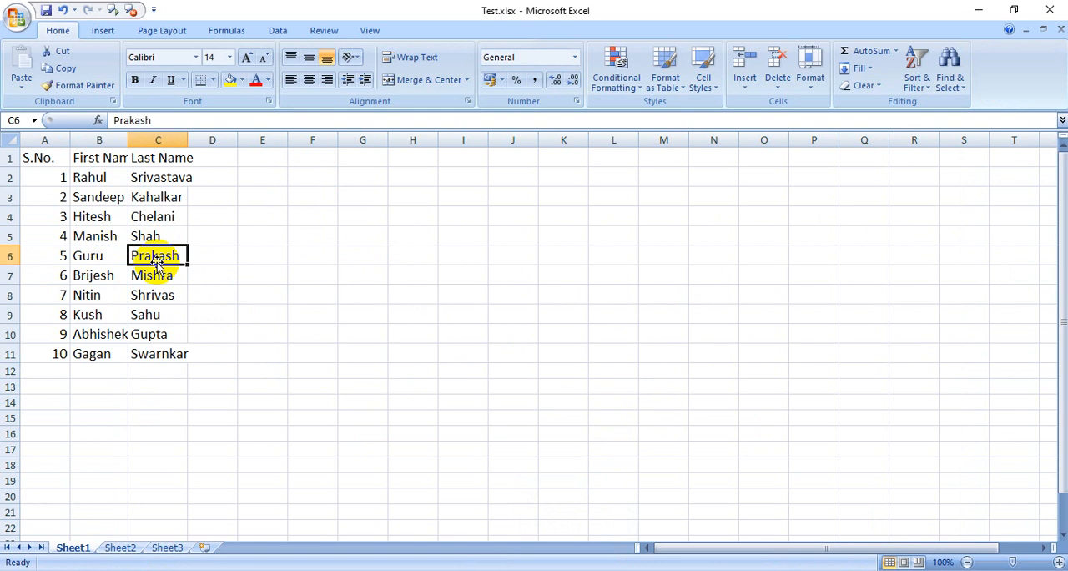
# Select the data range from inside it and the entire worksheet from empty cell E4, clearing each selection.
pyautogui.hotkey('ctrl', 'a')
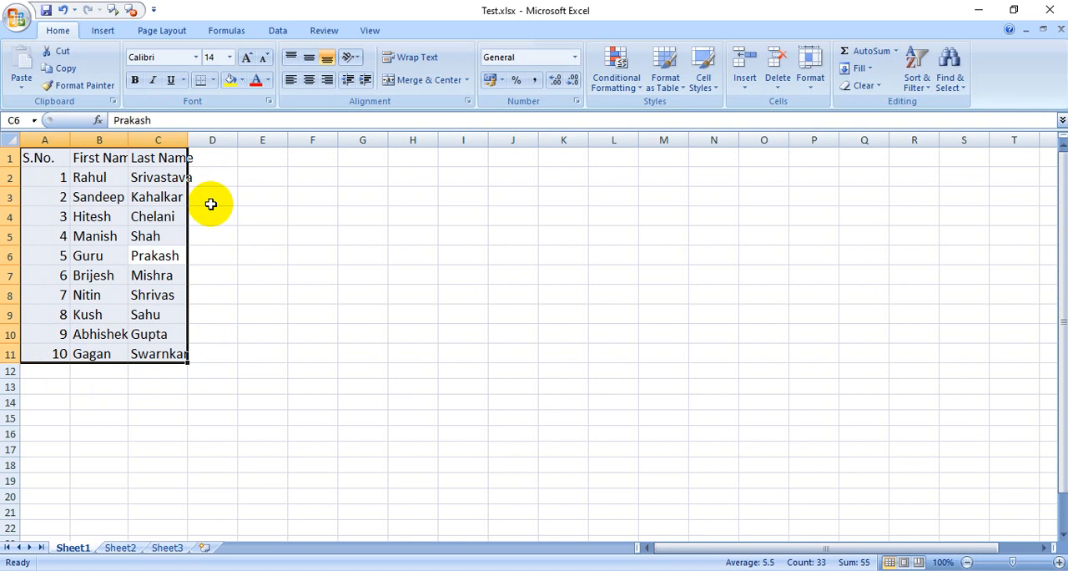
pyautogui.click(278, 215)
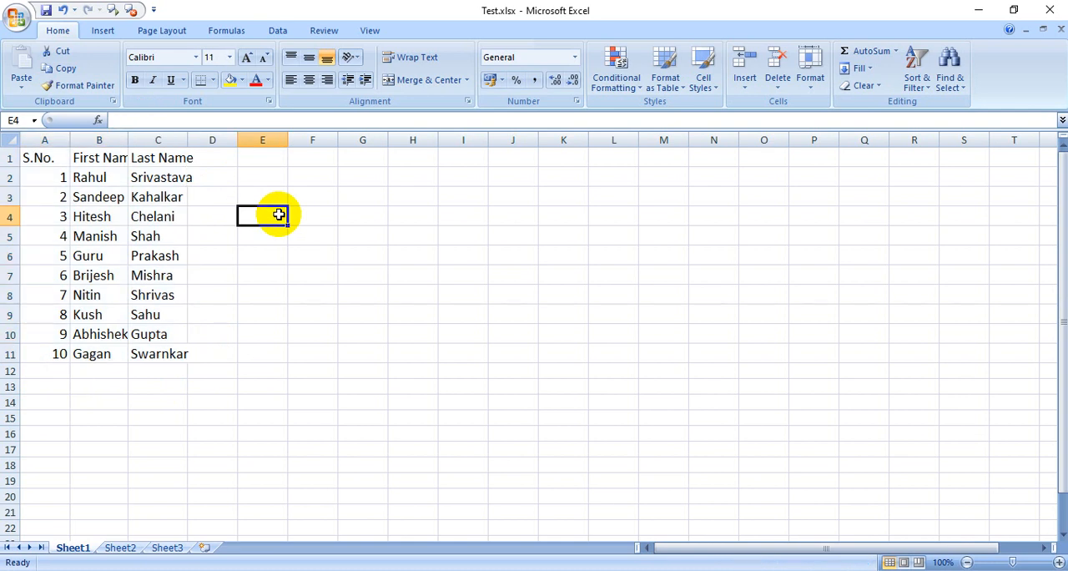
pyautogui.hotkey('ctrl', 'a')
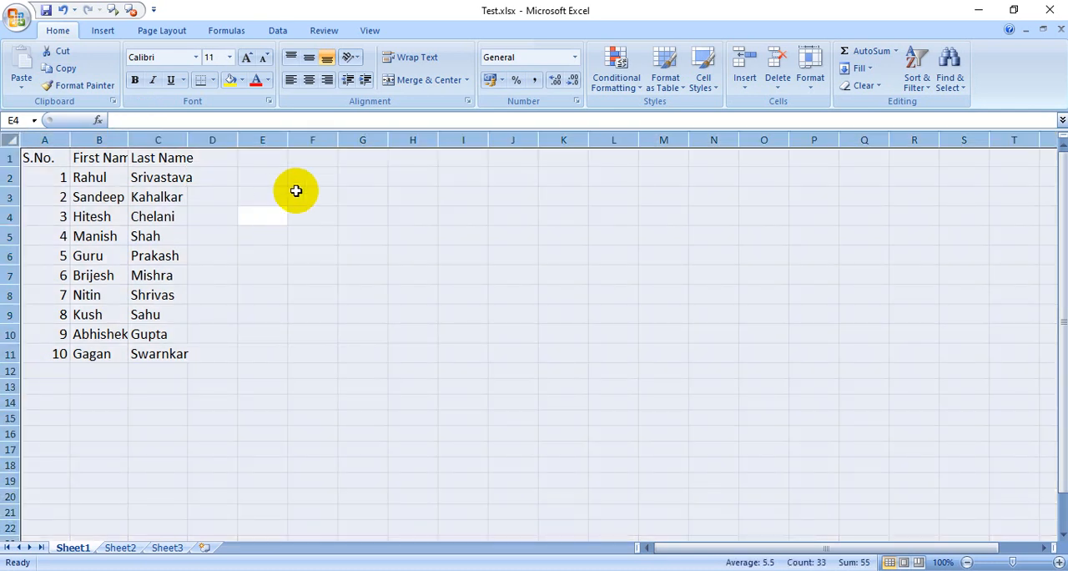
pyautogui.click(328, 291)
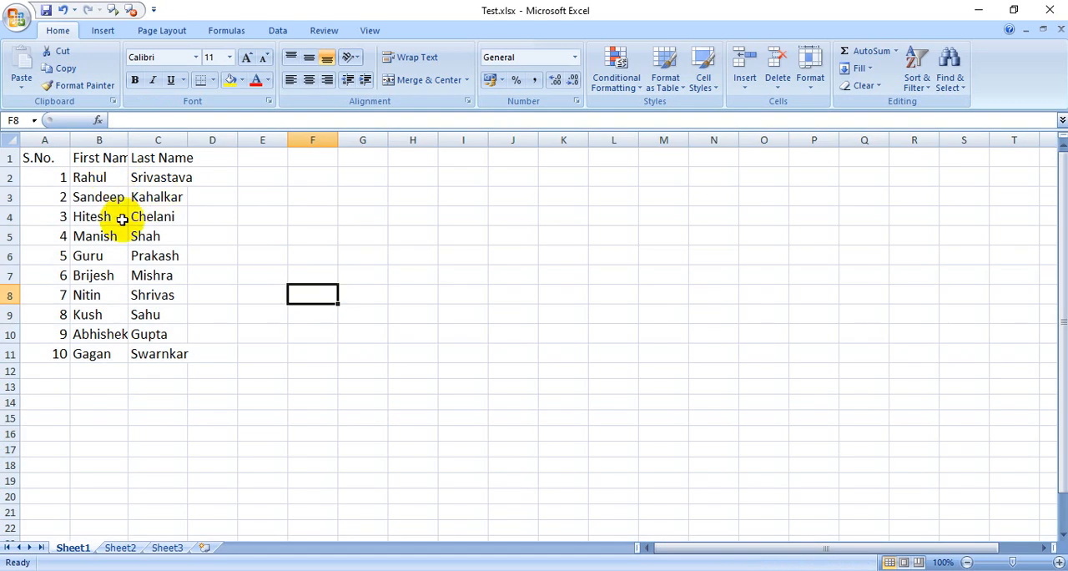
# Select the data range A1:C11 from cell C4 and AutoFit the widths of its columns.
pyautogui.click(148, 215)
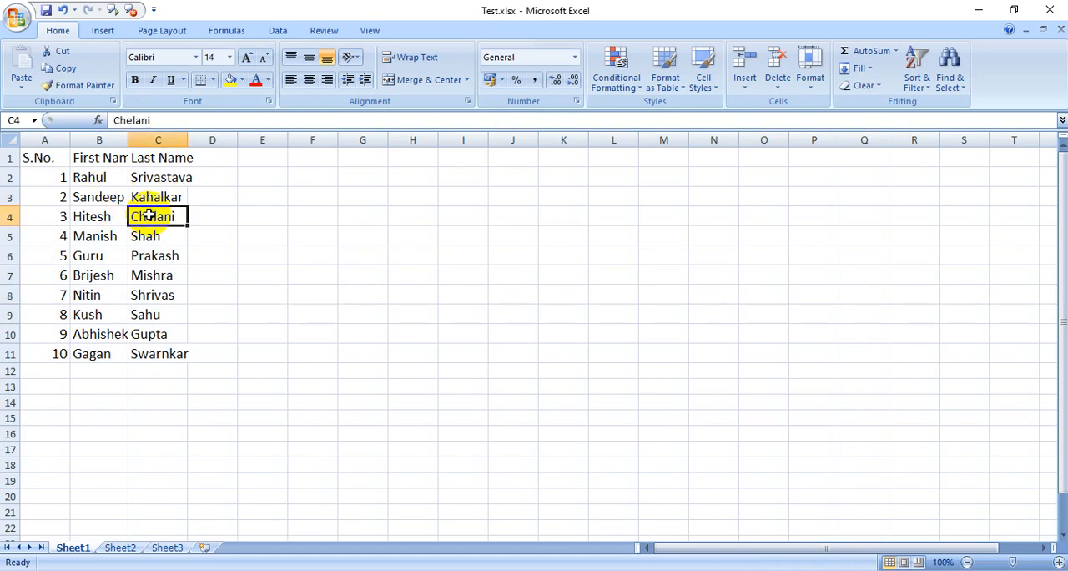
pyautogui.hotkey('ctrl', 'a')
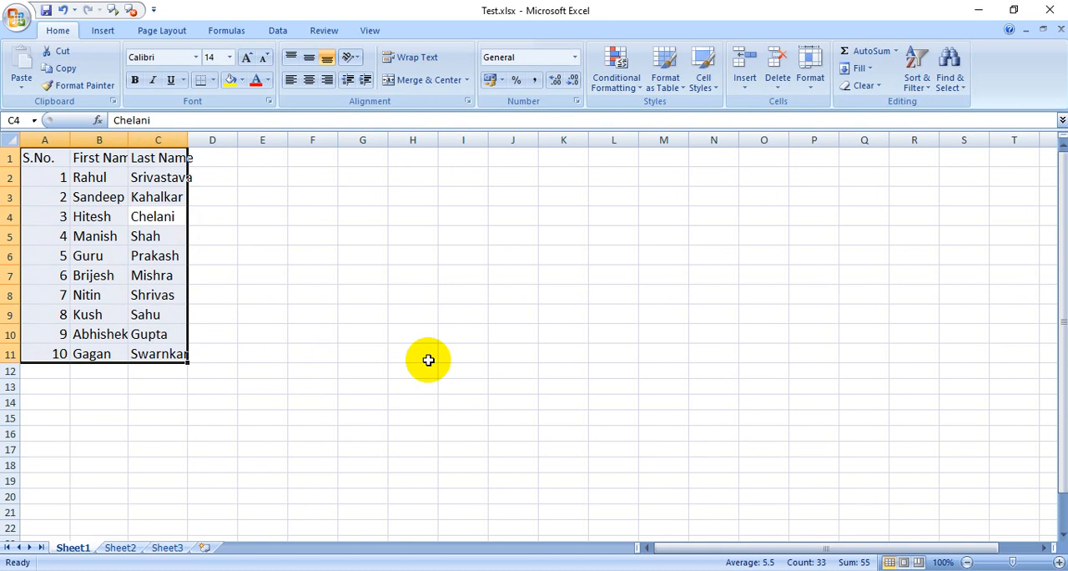
pyautogui.press('alt')
pyautogui.press('o')
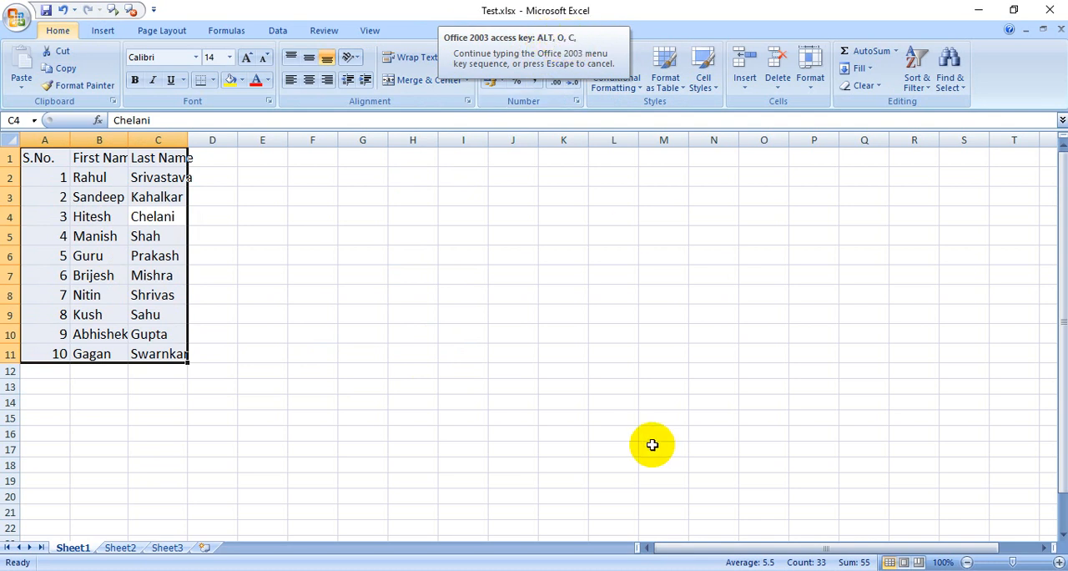
pyautogui.press('a')
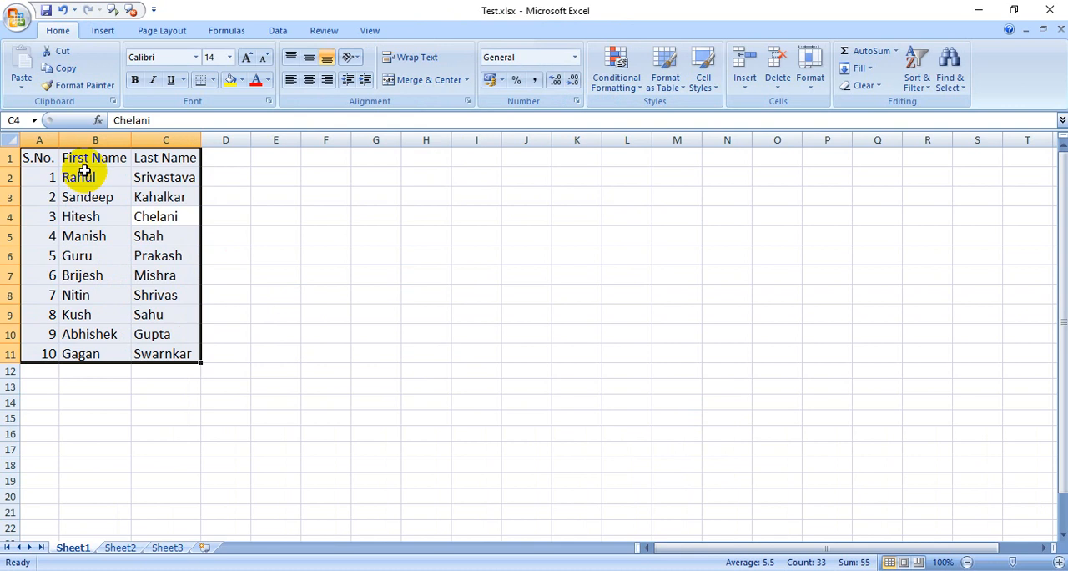
# Examine how the headers and entries fit in the S.No., First Name and Last Name columns.
pyautogui.click(98, 196)
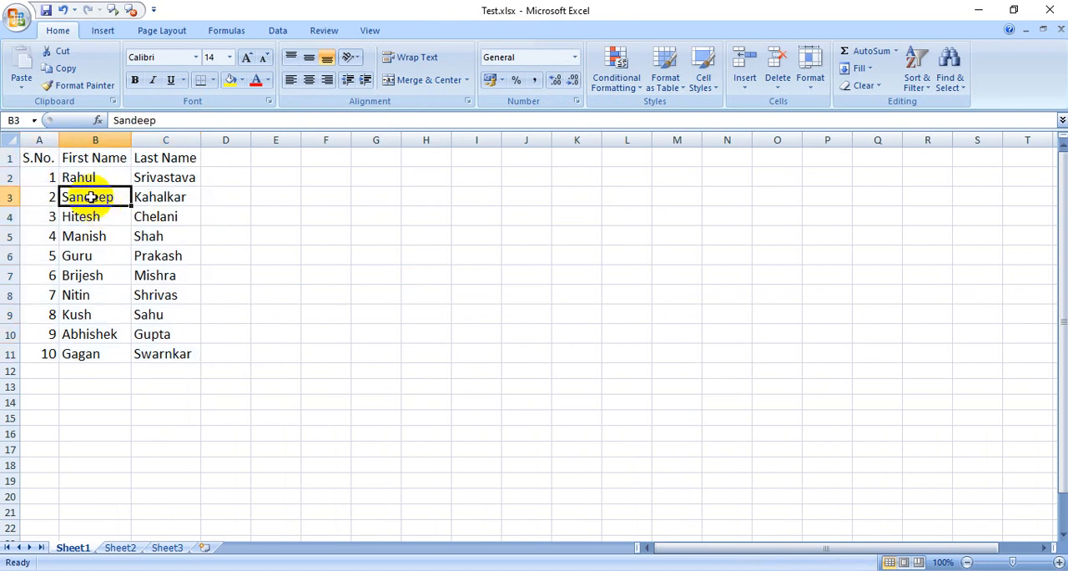
pyautogui.click(48, 215)
pyautogui.click(115, 278)
pyautogui.click(208, 351)
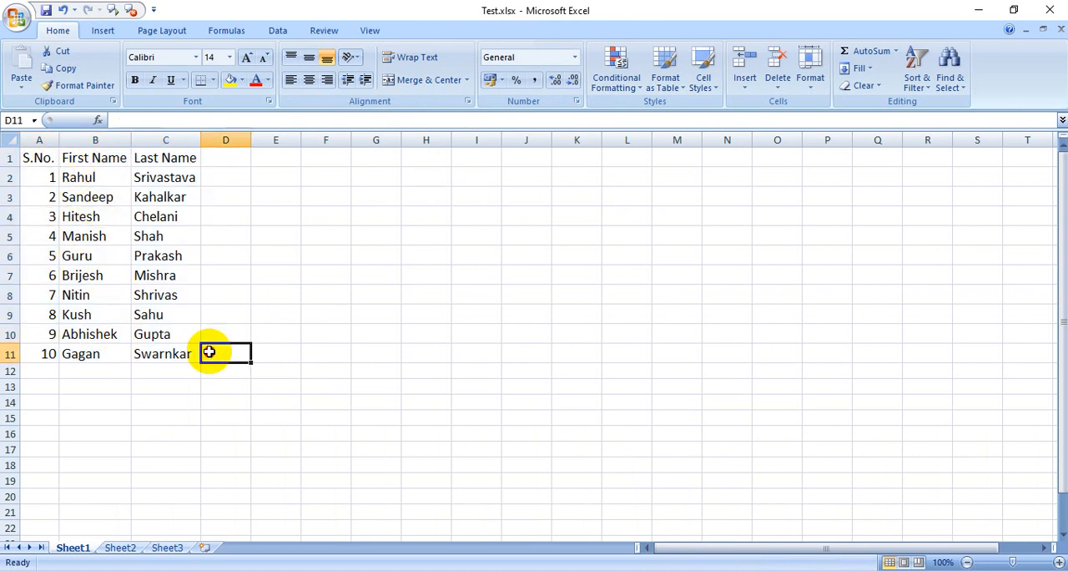
pyautogui.click(172, 258)
pyautogui.click(174, 190)
pyautogui.click(106, 158)
pyautogui.click(84, 177)
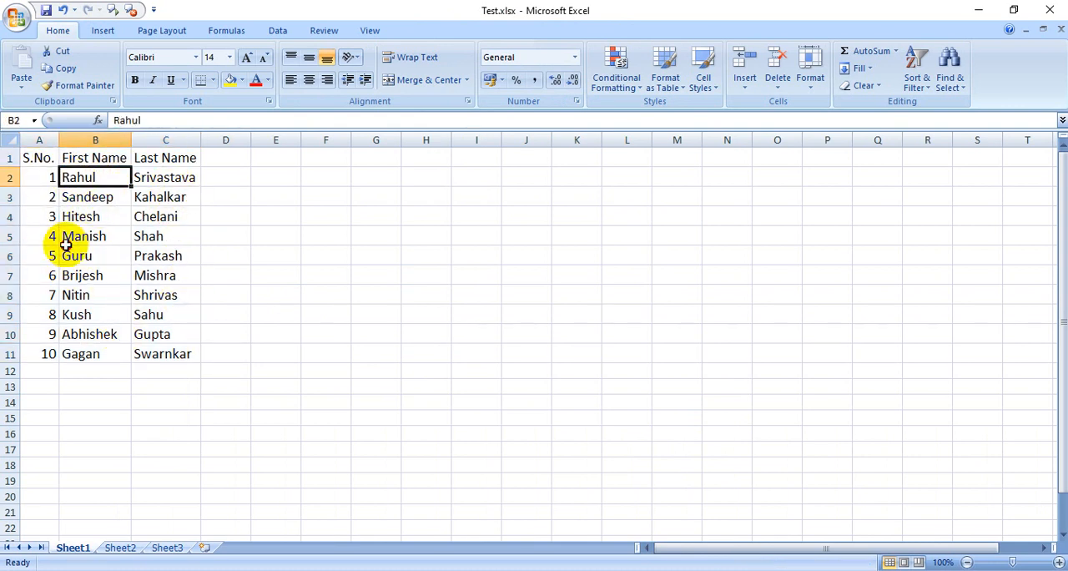
pyautogui.click(124, 317)
pyautogui.click(117, 333)
pyautogui.click(282, 386)
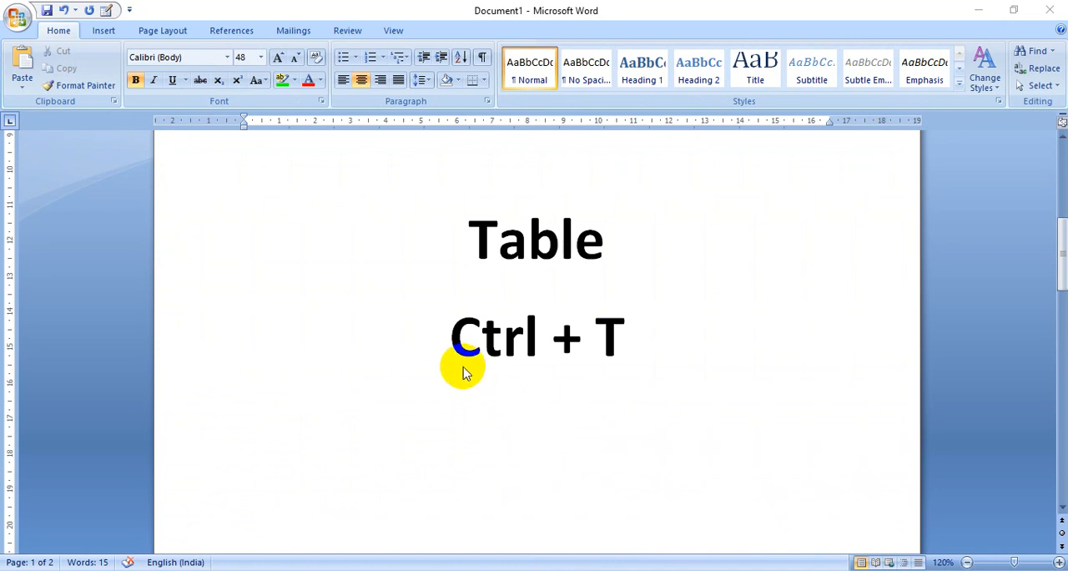
# Read the Table shortcut note in Word and return to Excel to review the data range A1:C11.
pyautogui.click(648, 341)
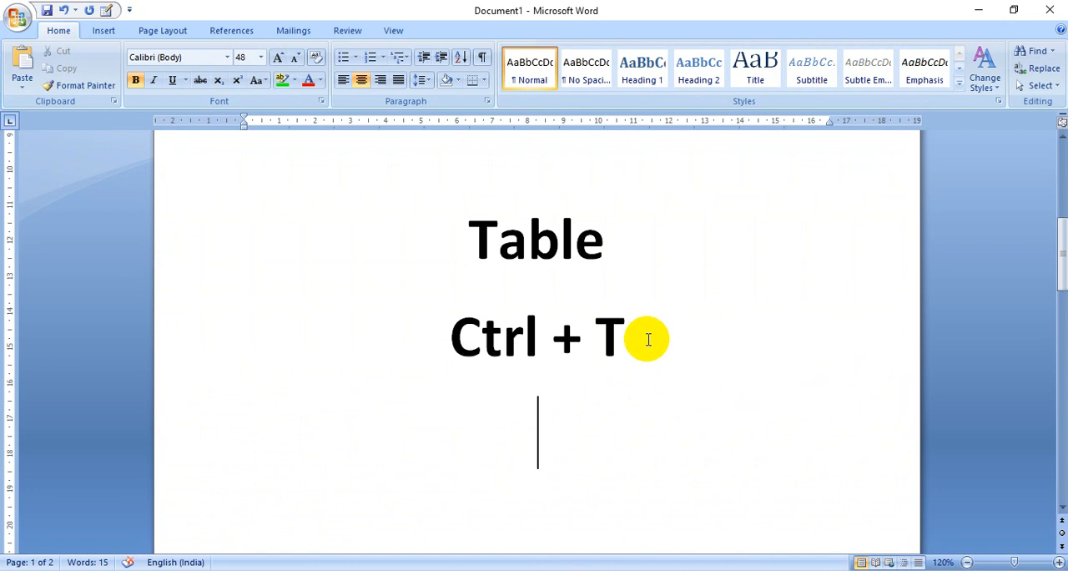
pyautogui.hotkey('alt', 'Tab')
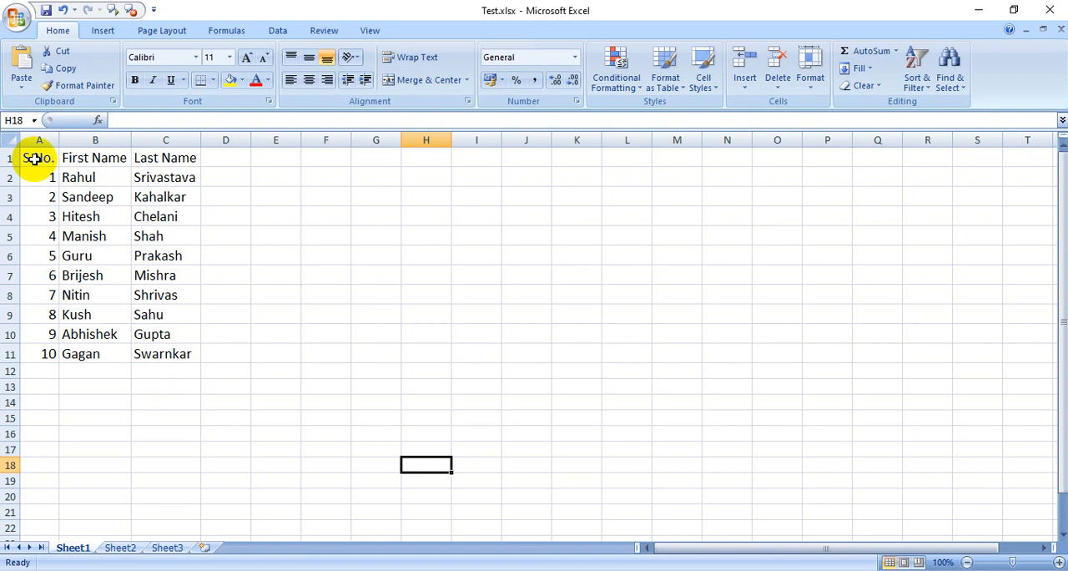
pyautogui.moveTo(28, 158); pyautogui.dragTo(161, 354)
pyautogui.click(273, 465)
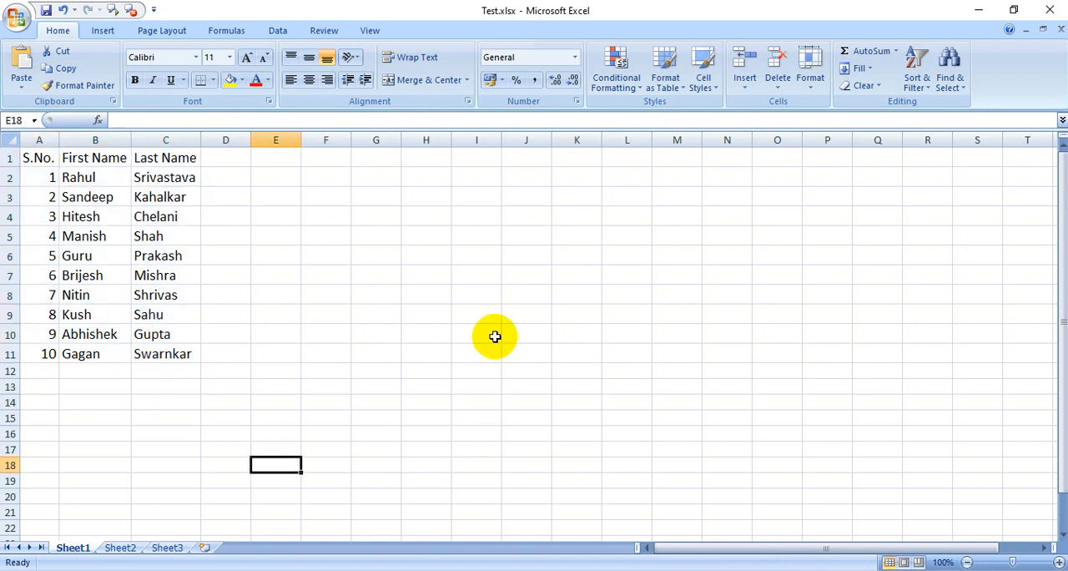
# Convert the data range A1:C11 into a table with headers, and deselect it by choosing cell B14.
pyautogui.click(167, 259)
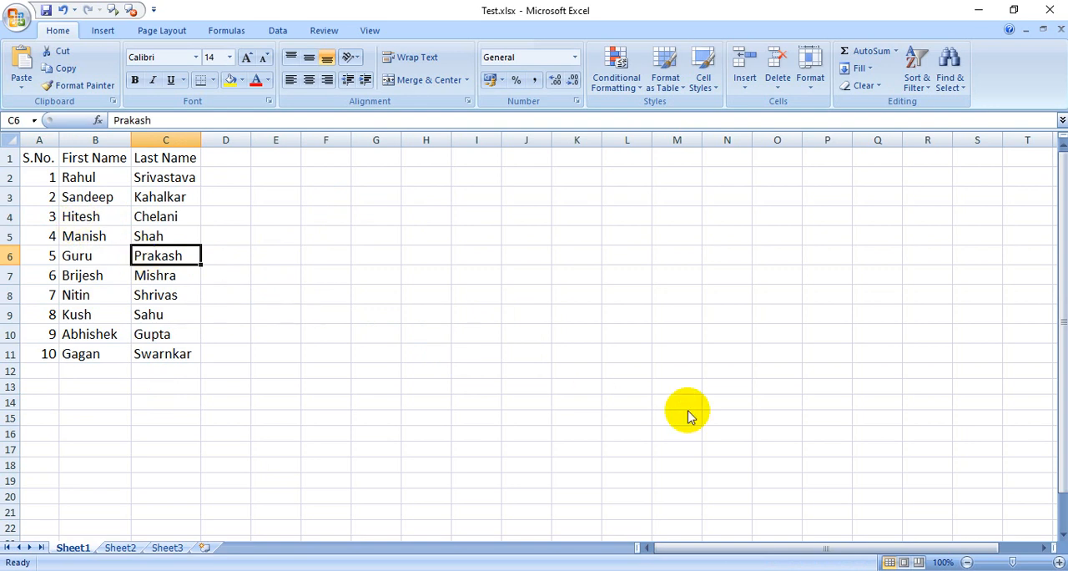
pyautogui.hotkey('ctrl', 't')
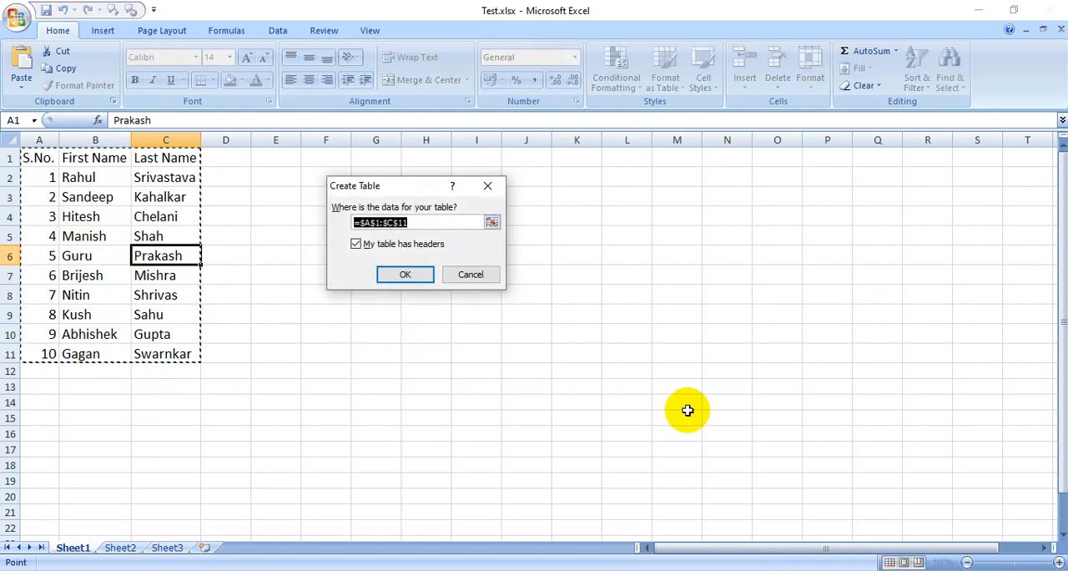
pyautogui.click(394, 279)
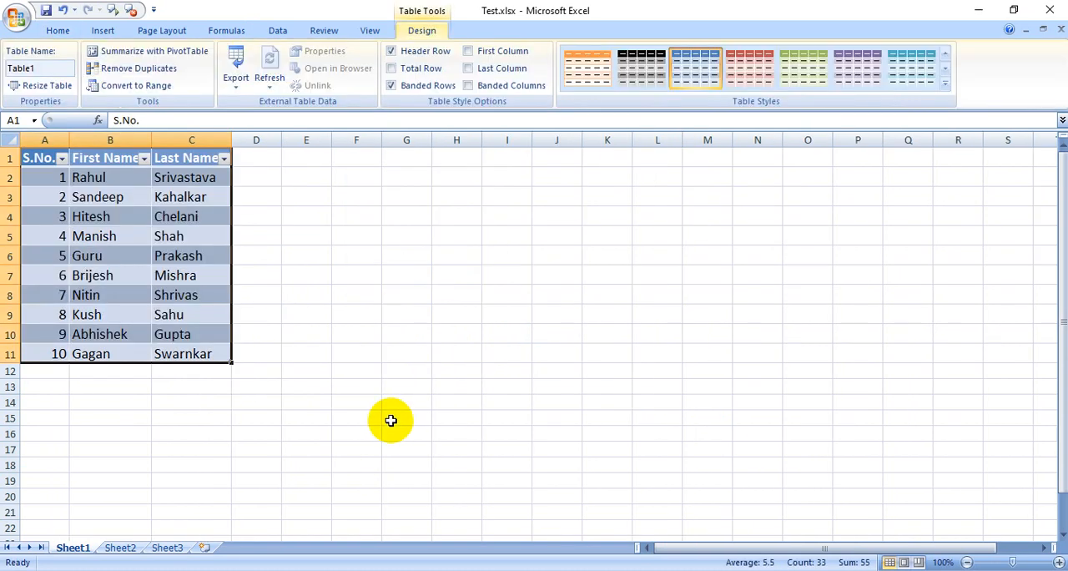
pyautogui.click(110, 402)
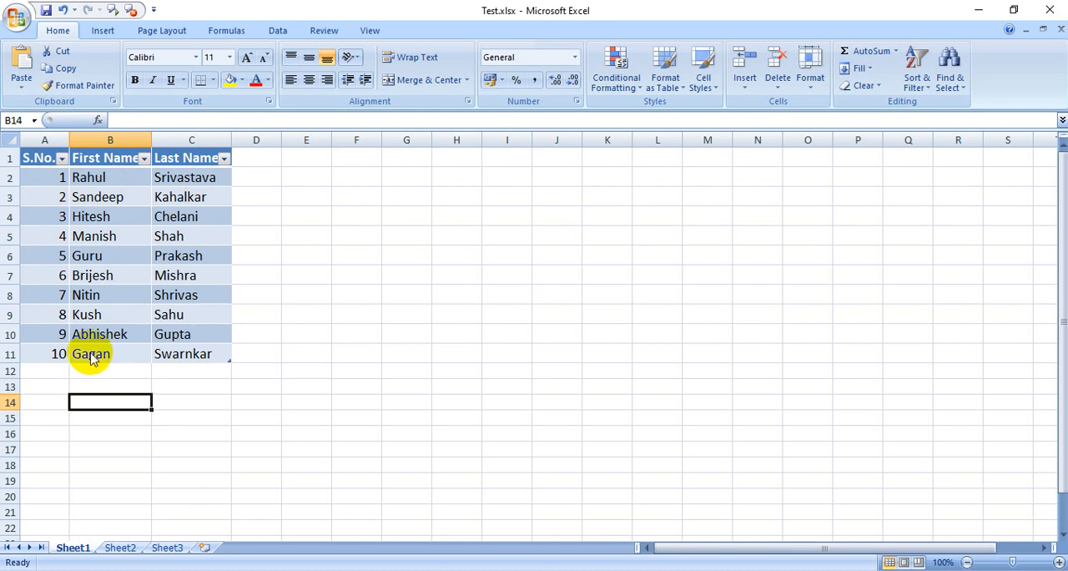
# Apply the red banded table style to the table and select an empty cell outside it.
pyautogui.click(134, 275)
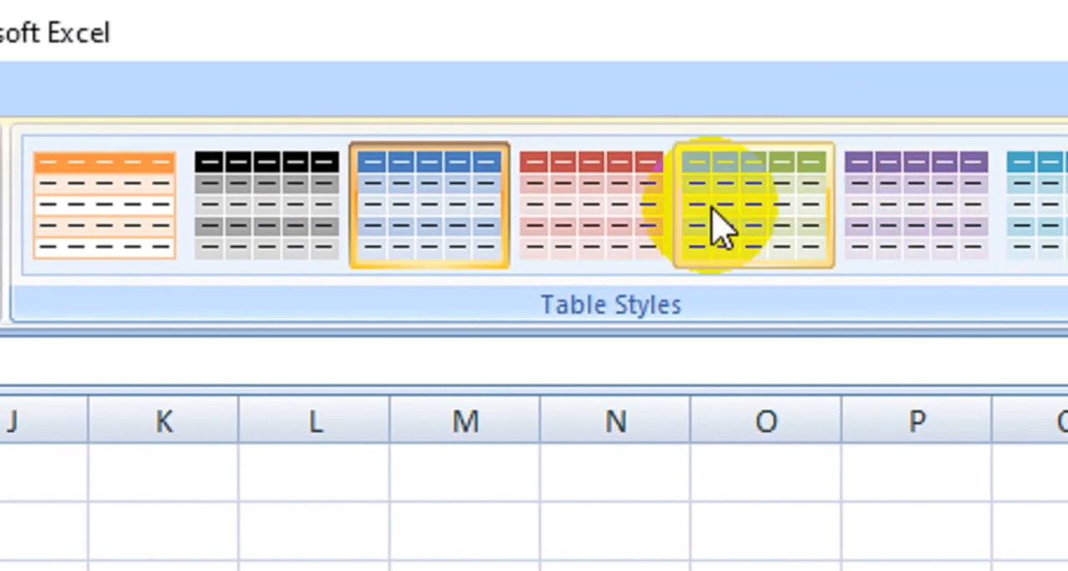
pyautogui.click(596, 220)
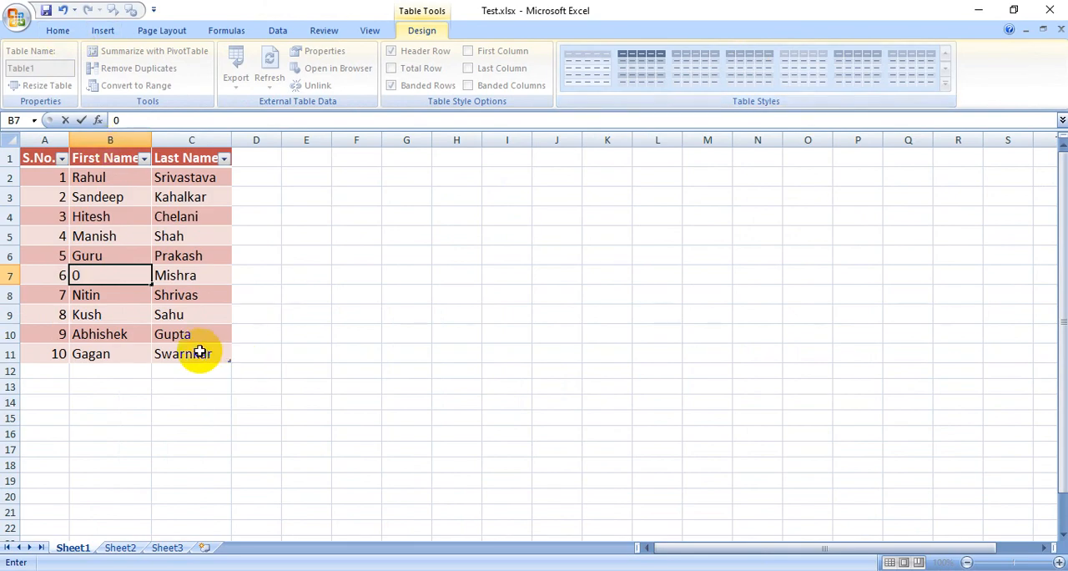
pyautogui.click(269, 322)
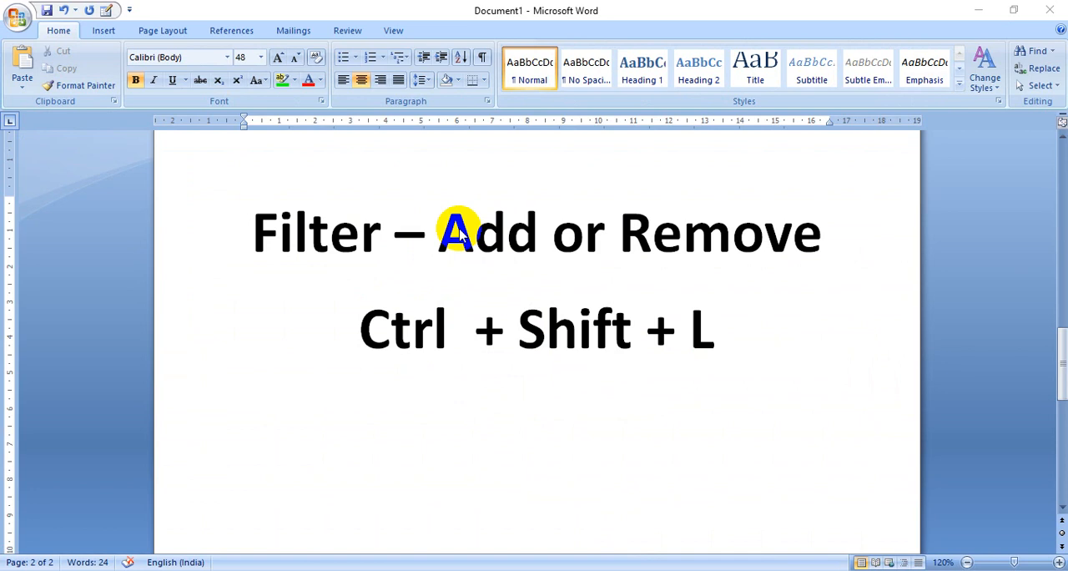
# Review the Filter shortcut note in Word, and in Excel remove the header filters from the table, working from cell C7.
pyautogui.click(755, 225)
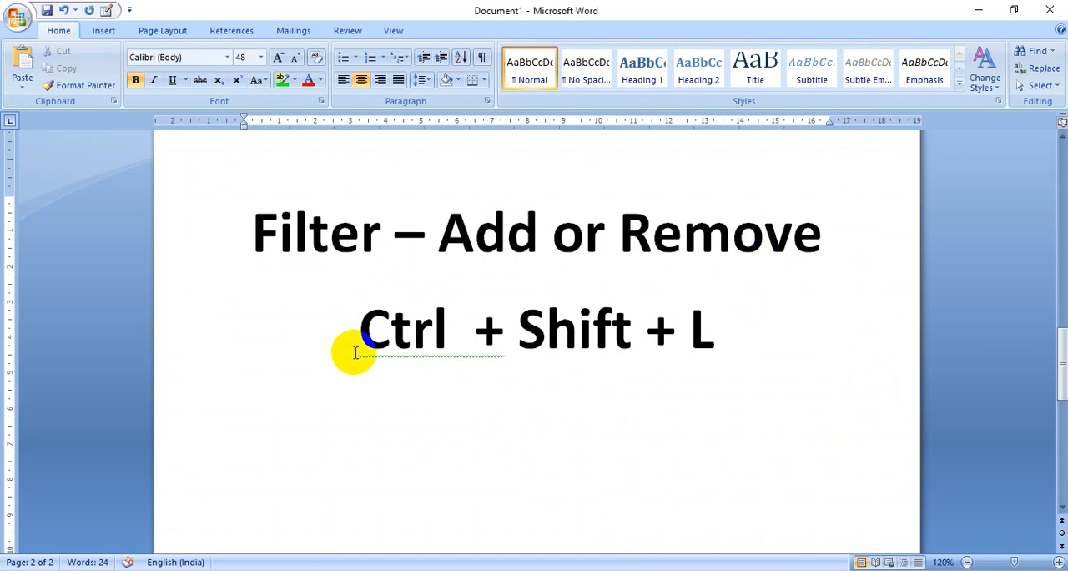
pyautogui.click(688, 334)
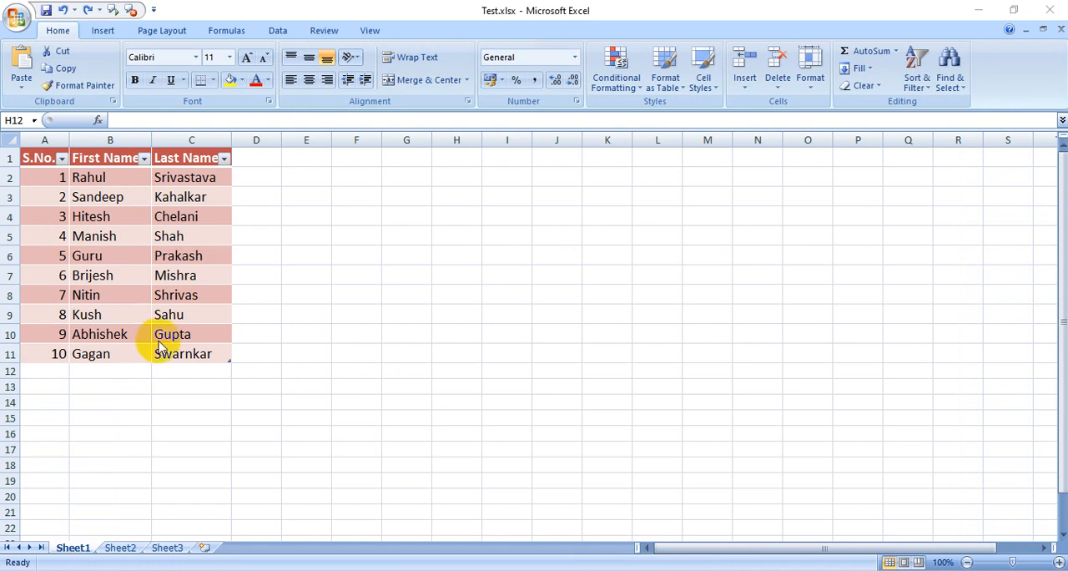
pyautogui.click(190, 273)
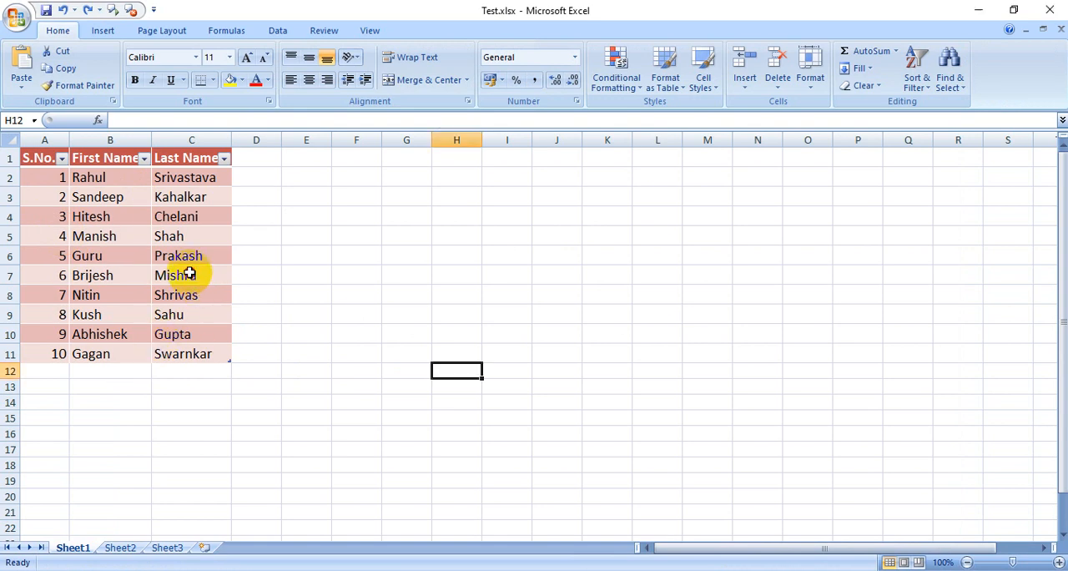
pyautogui.click(189, 273)
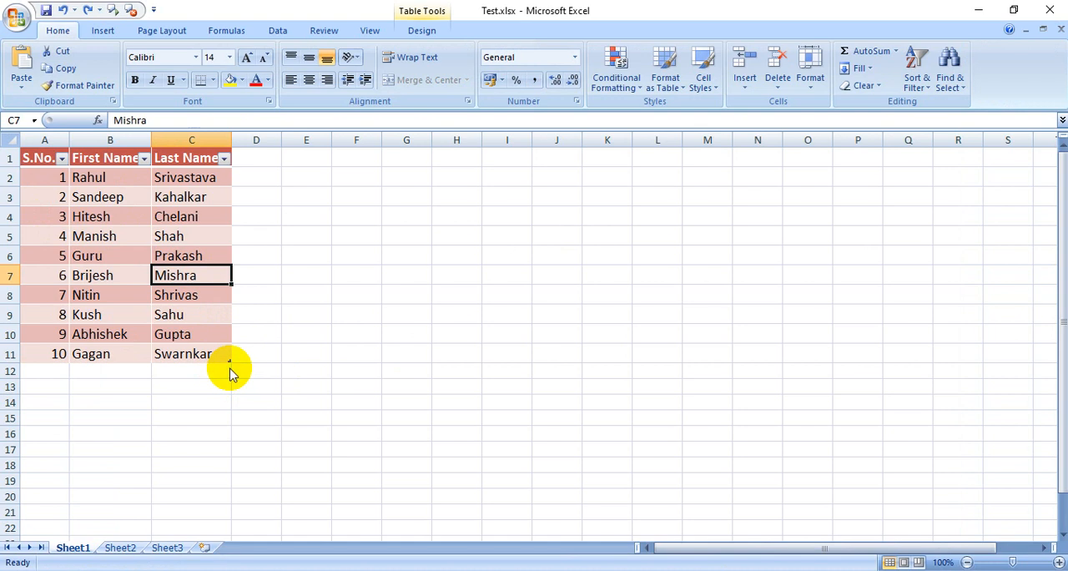
pyautogui.hotkey('ctrl', 'shift', 'l')
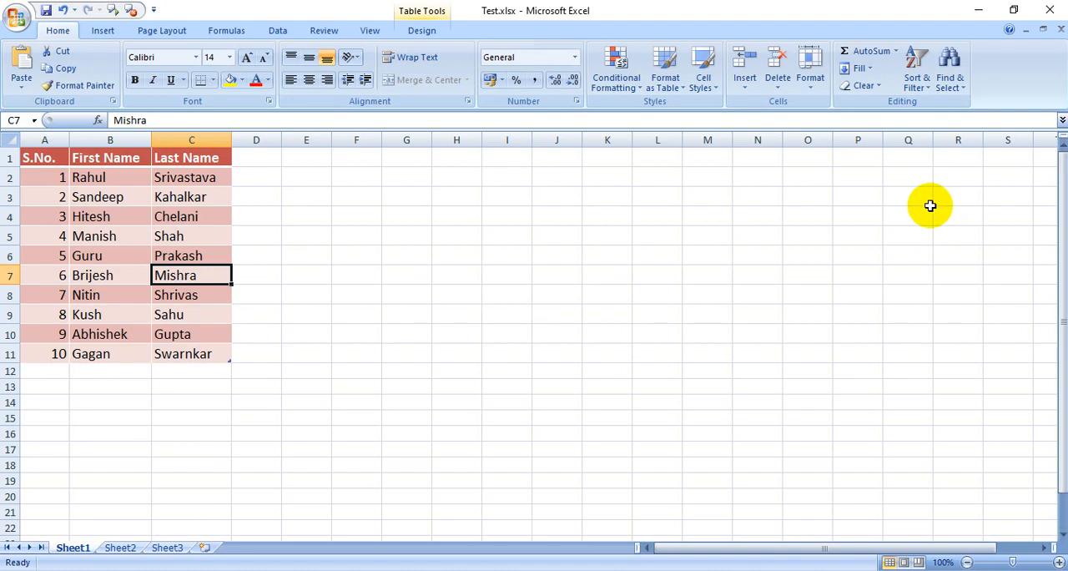
# Add the header filters back to the table and inspect the Last Name column's sort and filter options.
pyautogui.hotkey('ctrl', 'shift', 'l')
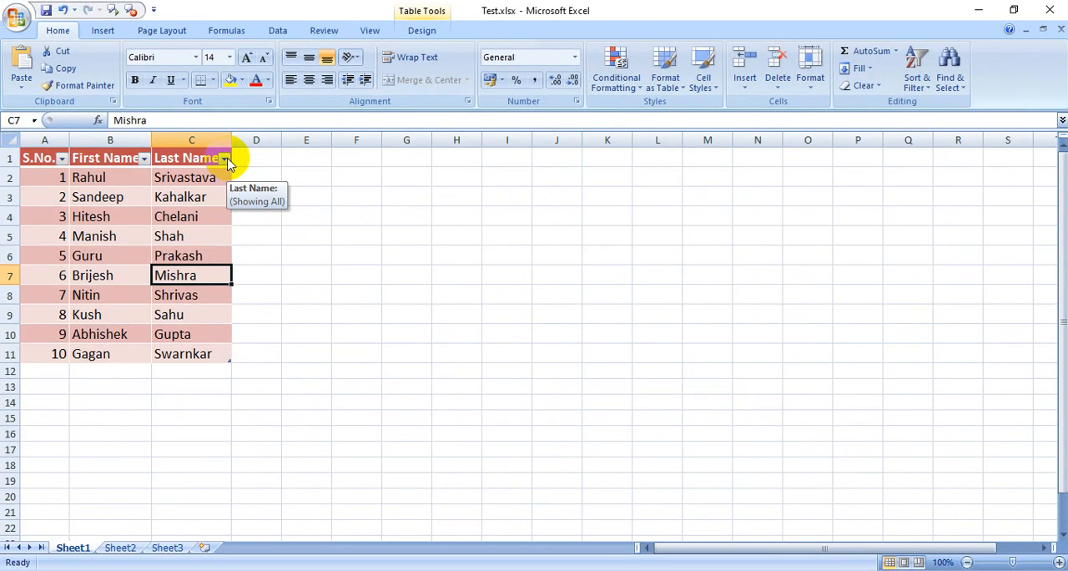
pyautogui.click(225, 160)
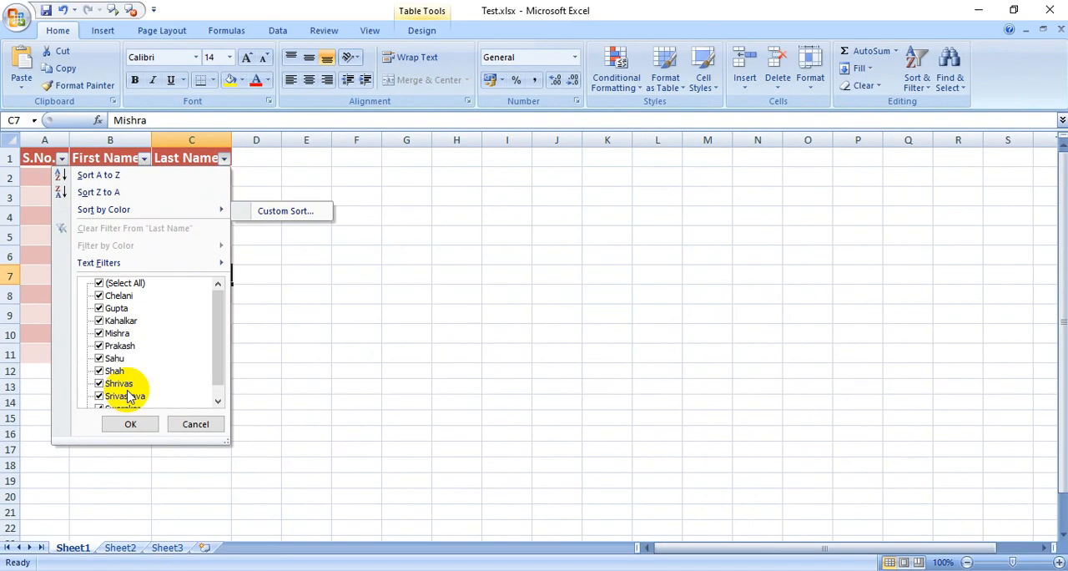
pyautogui.click(200, 427)
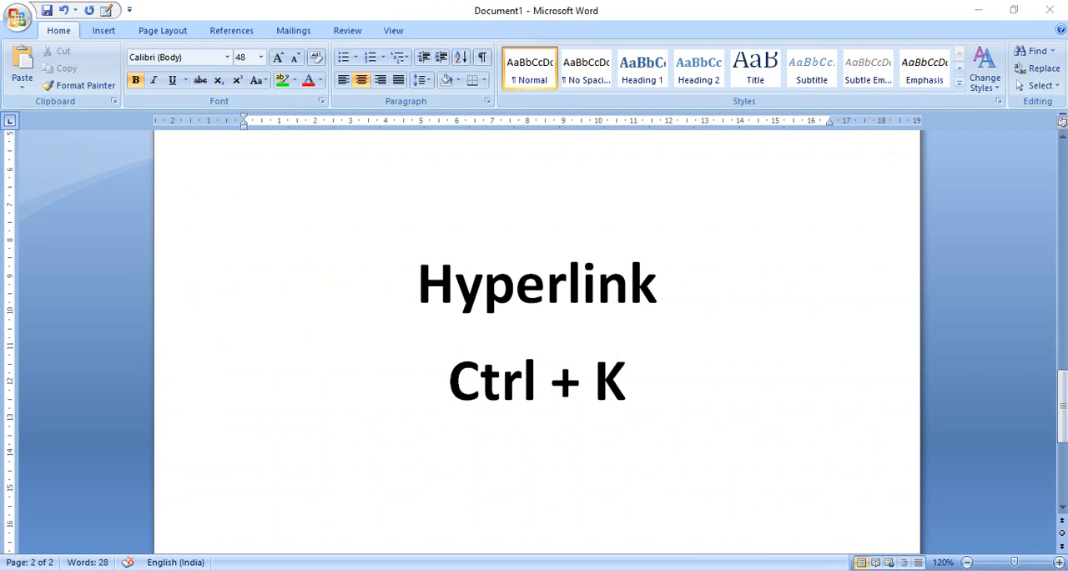
# Switch from the Hyperlink note in Word to Excel and look through the entries in the First Name column.
pyautogui.hotkey('alt', 'Tab')
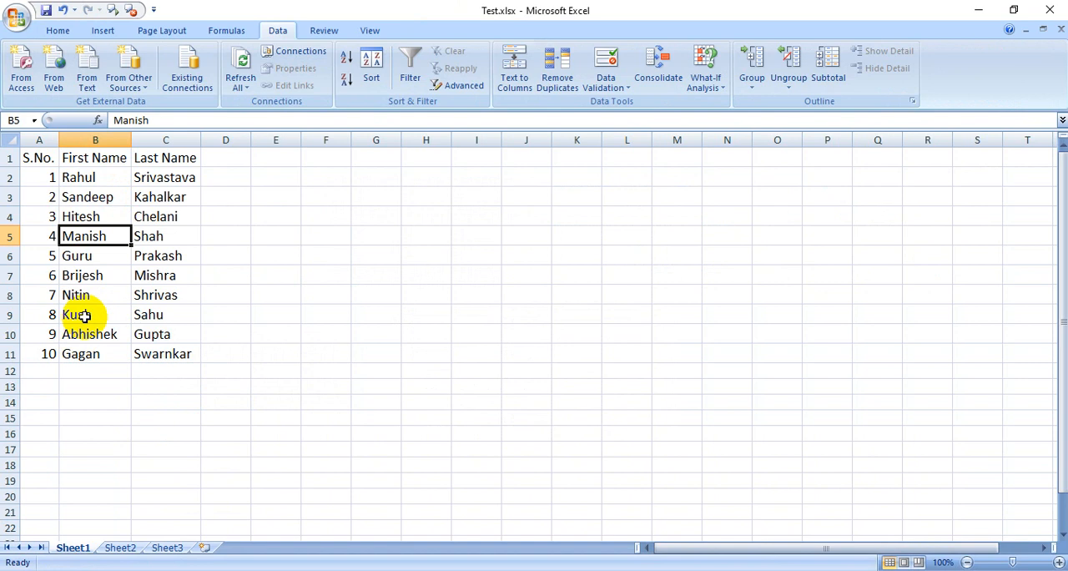
pyautogui.click(84, 278)
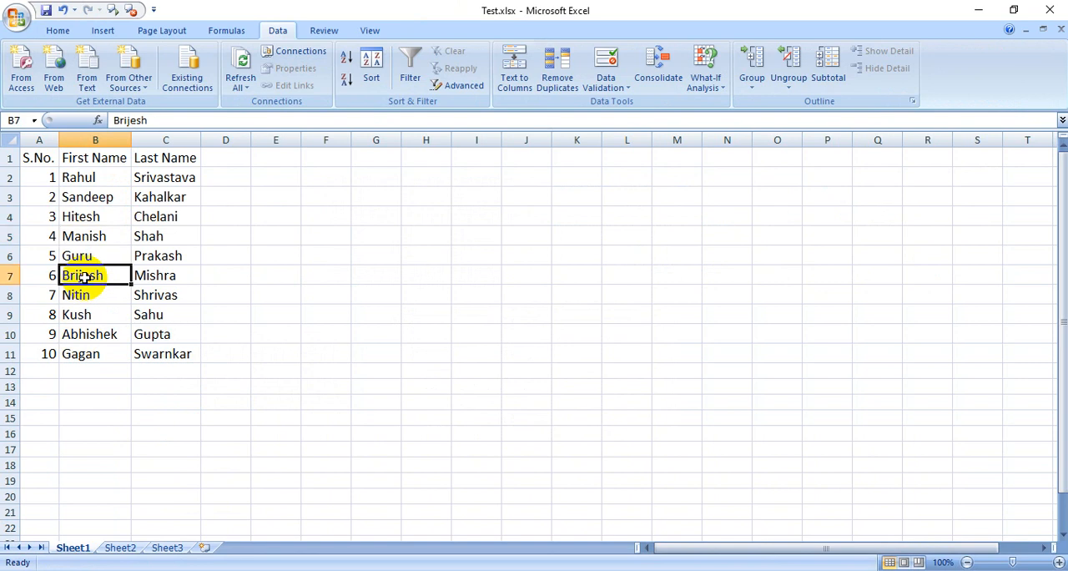
pyautogui.click(77, 294)
pyautogui.click(84, 276)
pyautogui.click(89, 257)
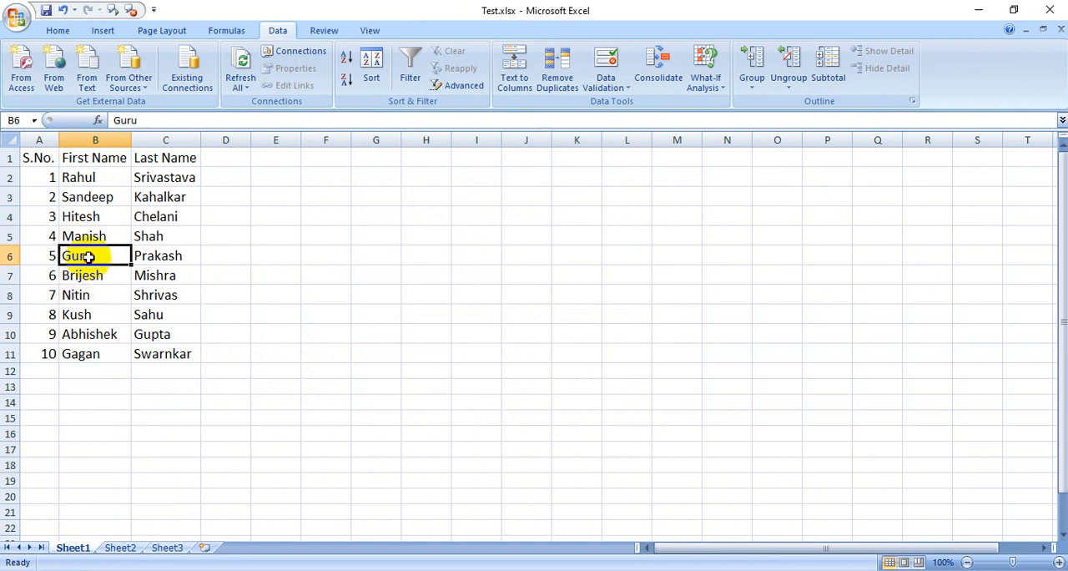
pyautogui.click(86, 236)
pyautogui.click(112, 276)
pyautogui.click(135, 295)
pyautogui.click(112, 317)
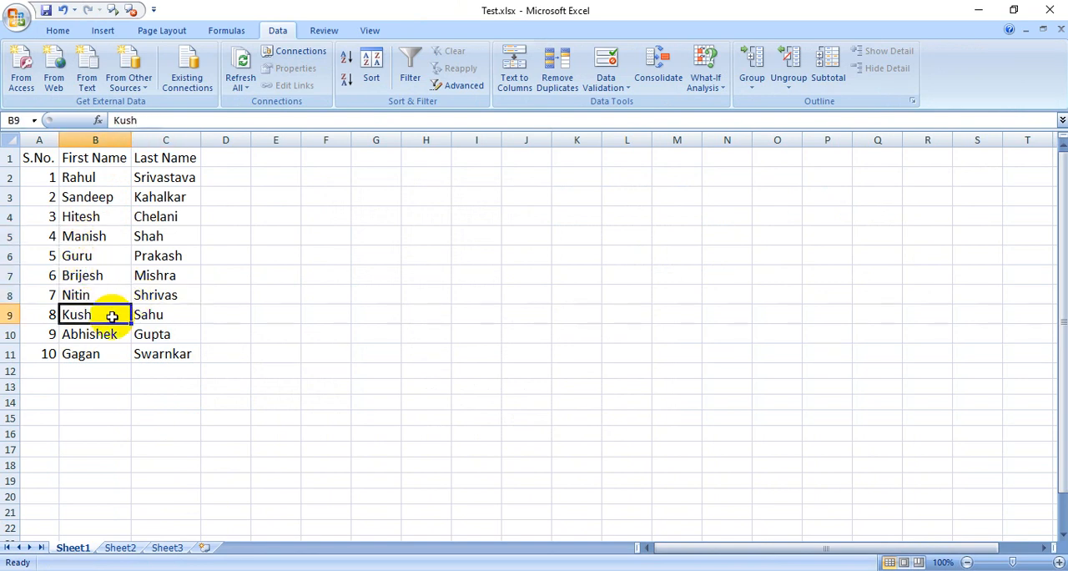
pyautogui.click(84, 253)
pyautogui.click(102, 234)
pyautogui.click(78, 295)
# Hyperlink cell B5 to the file Tech23032020.xlsx in the Desktop's Excel folder, and move the selection to cell B7.
pyautogui.click(81, 240)
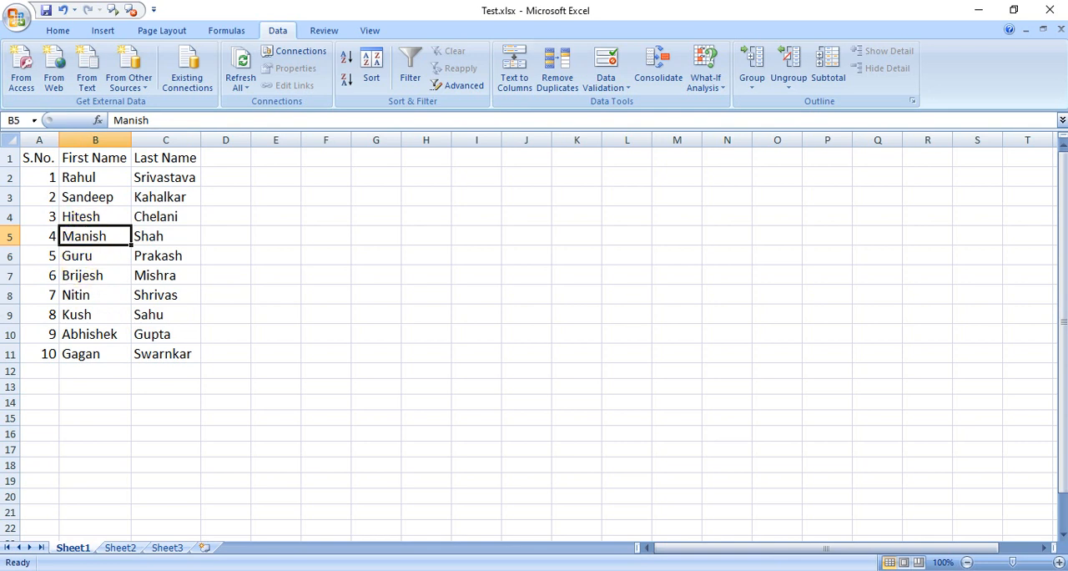
pyautogui.hotkey('ctrl', 'k')
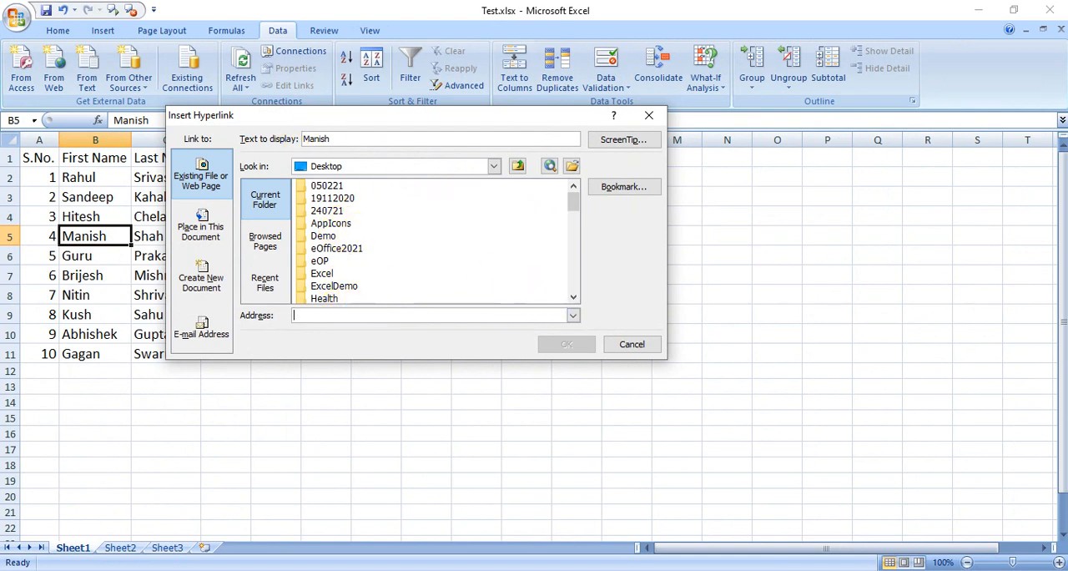
pyautogui.write('Excel')
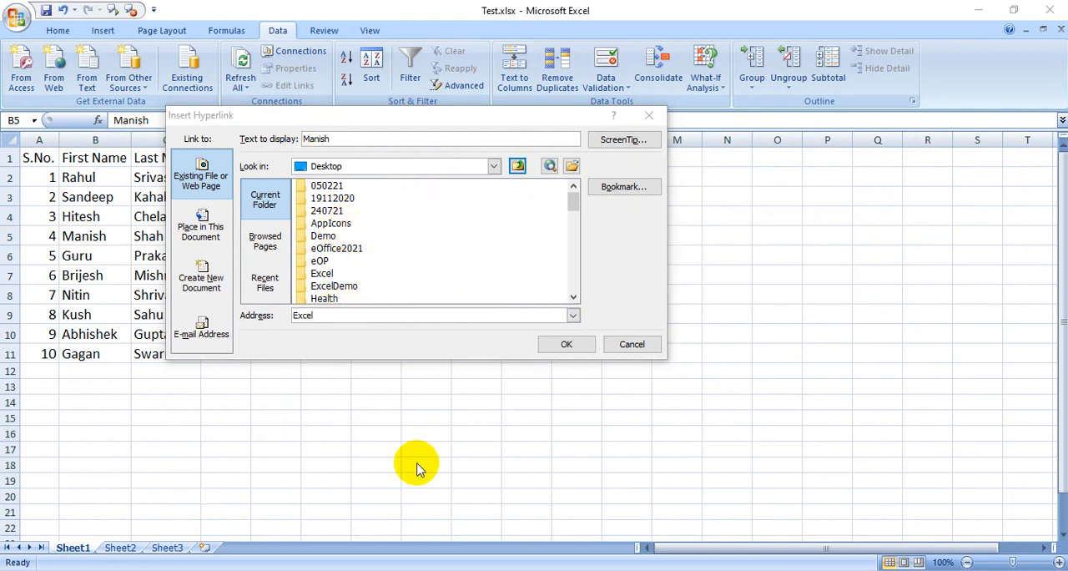
pyautogui.doubleClick(322, 274)
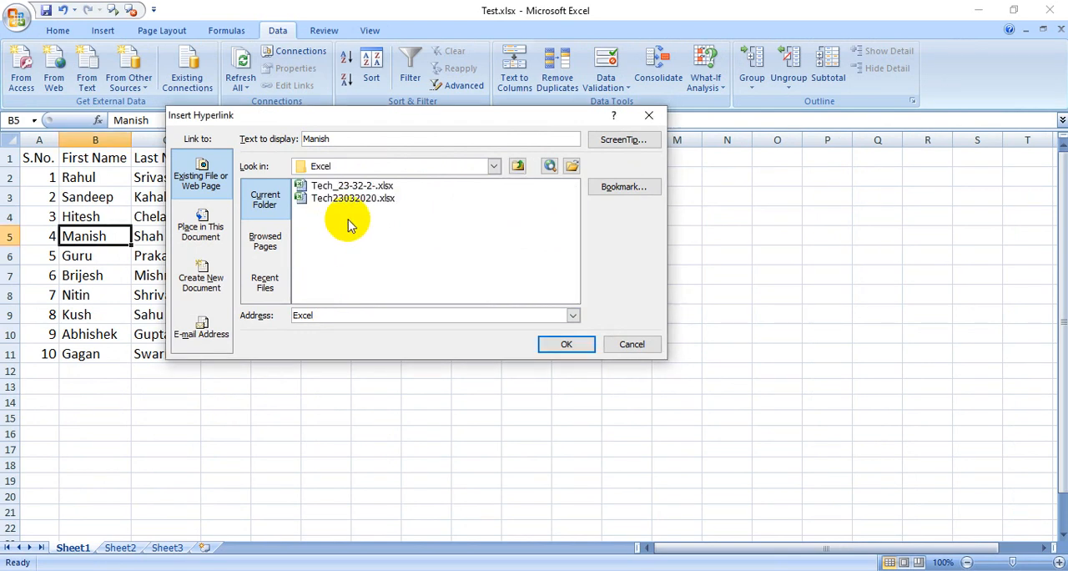
pyautogui.click(364, 199)
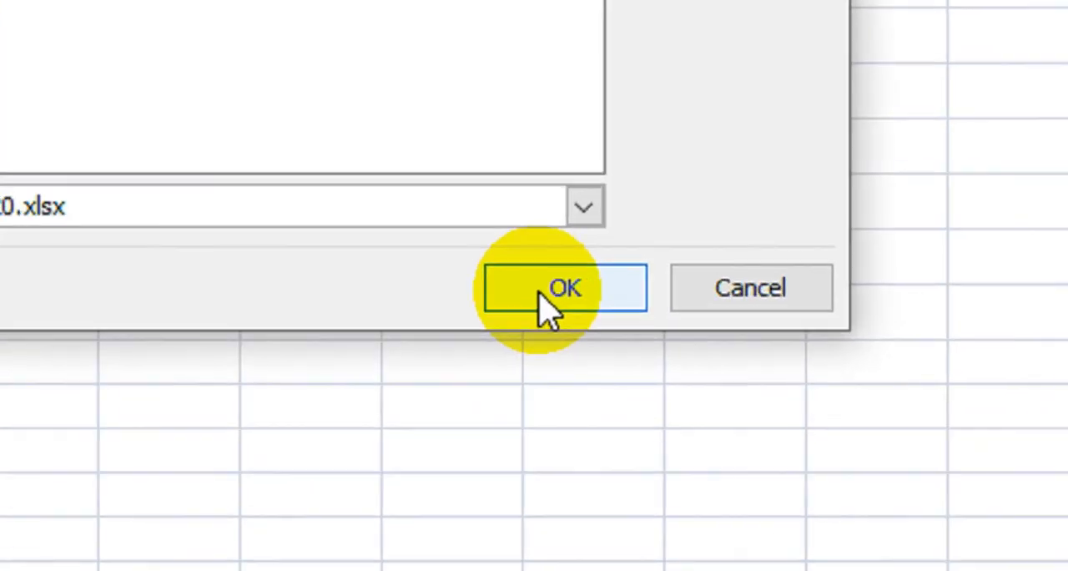
pyautogui.click(559, 343)
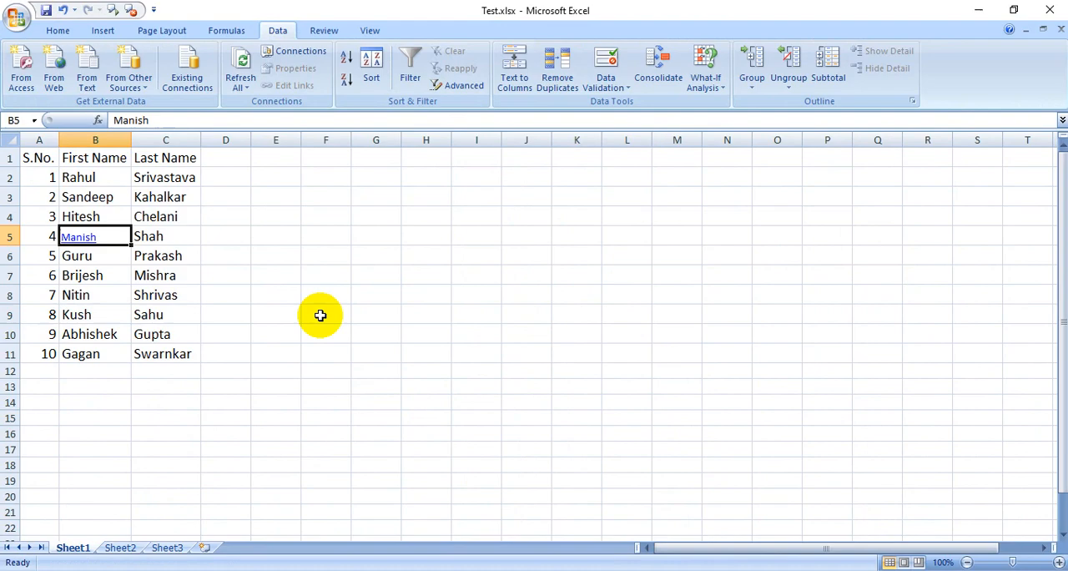
pyautogui.click(88, 274)
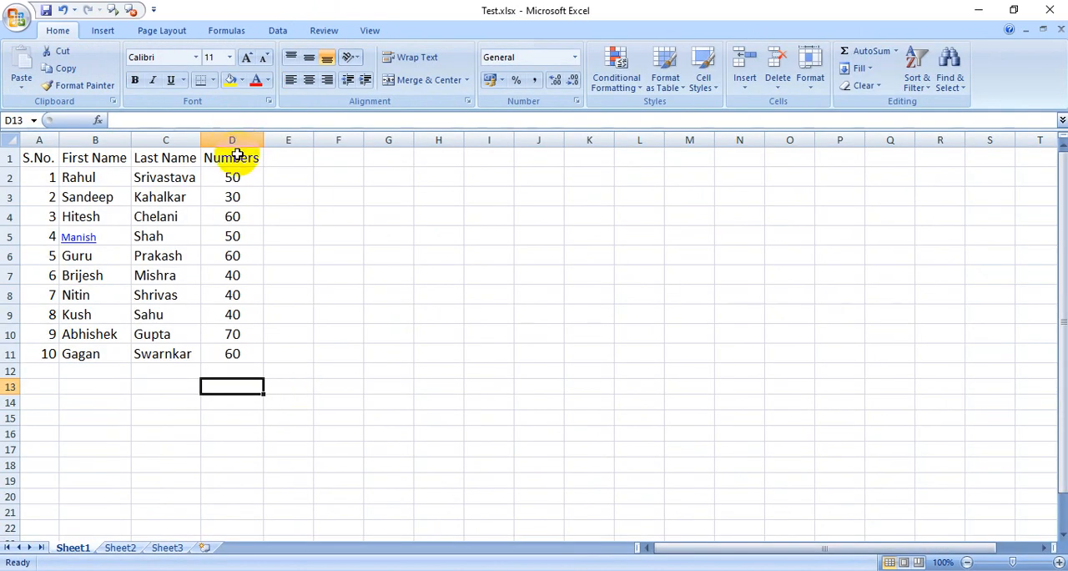
# Total the Numbers column in cell D12 with AutoSum over D2:D11, and check the range it covers.
pyautogui.moveTo(234, 154); pyautogui.dragTo(245, 349)
pyautogui.click(239, 369)
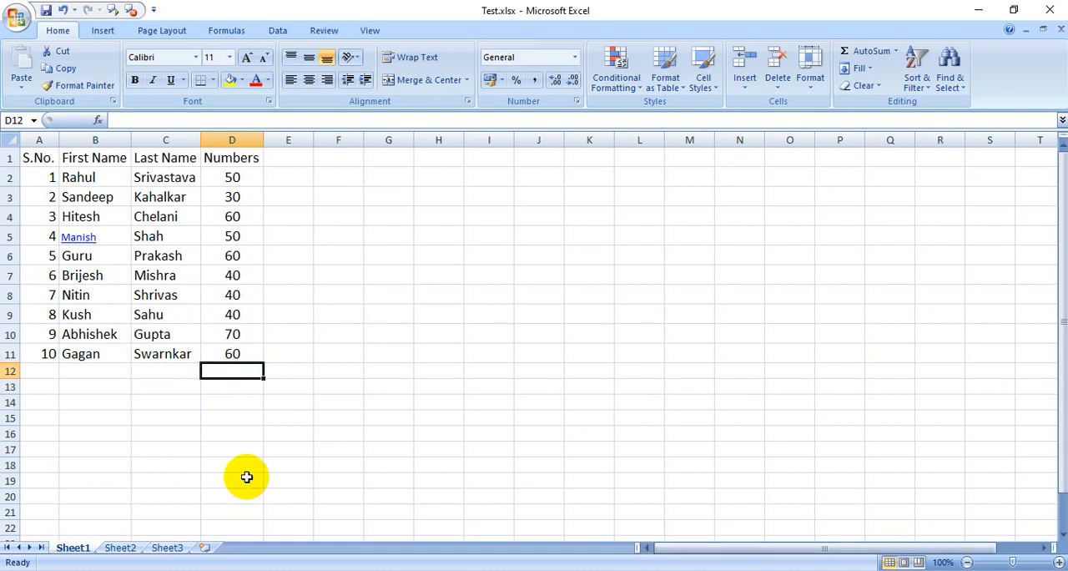
pyautogui.press('alt')
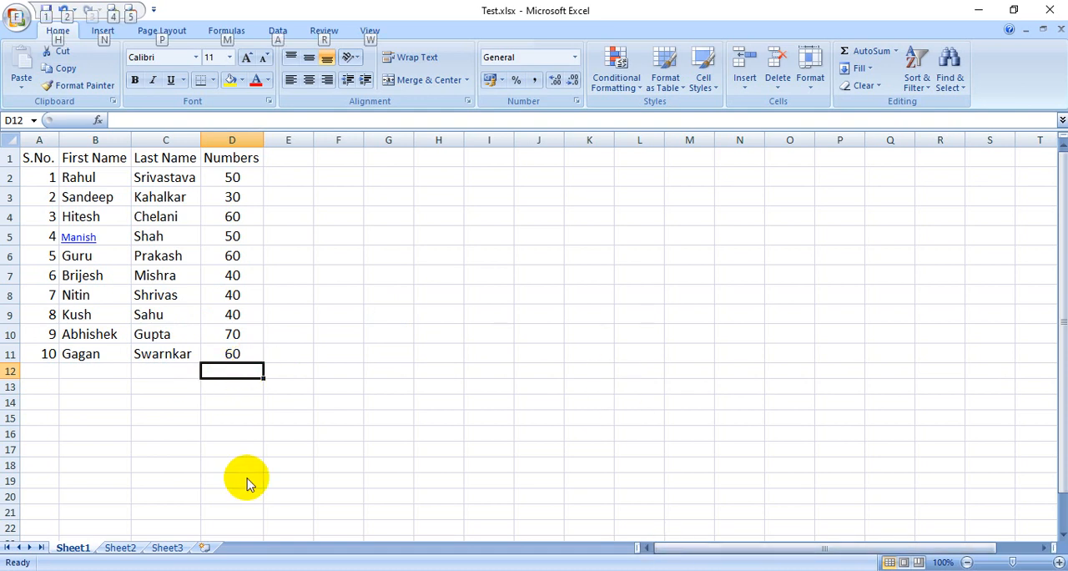
pyautogui.hotkey('alt', '=')
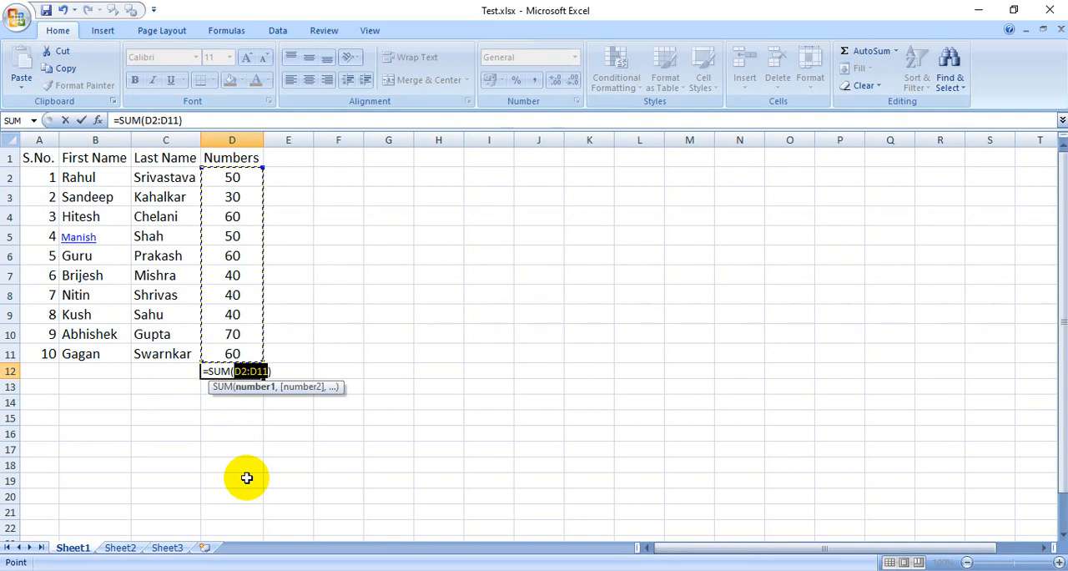
pyautogui.press('Return')
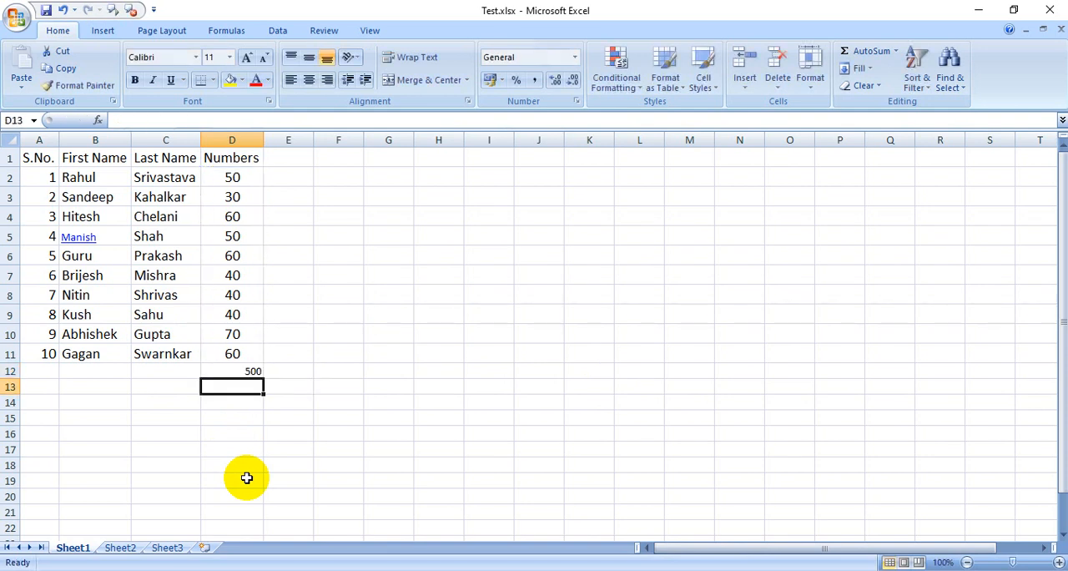
pyautogui.moveTo(229, 172); pyautogui.dragTo(235, 358)
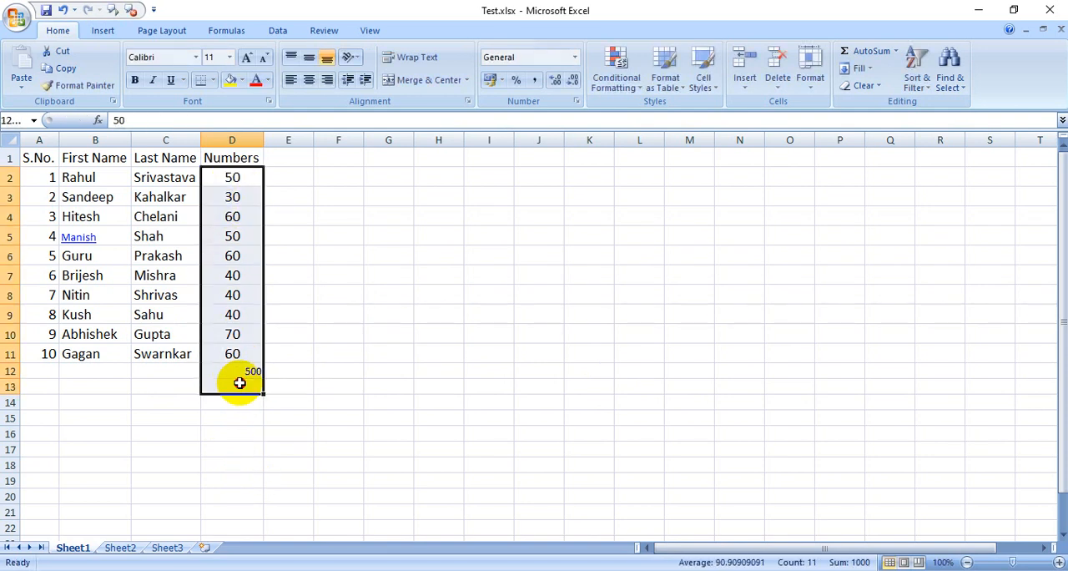
pyautogui.click(242, 389)
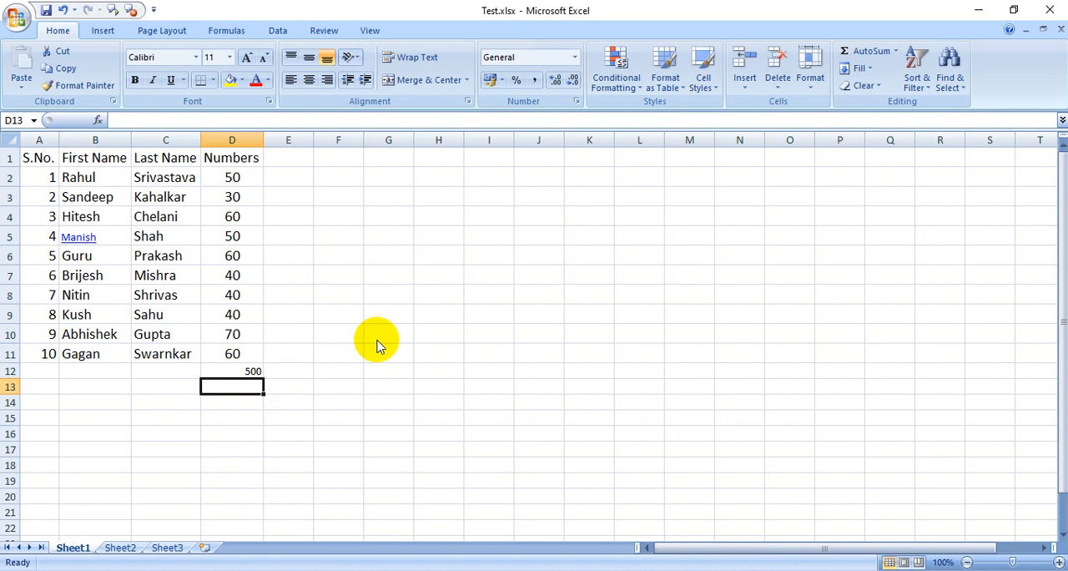
# Enter 40 in cell E7 and total the row in F7 with AutoSum over D7:E7, checking the formula.
pyautogui.click(284, 277)
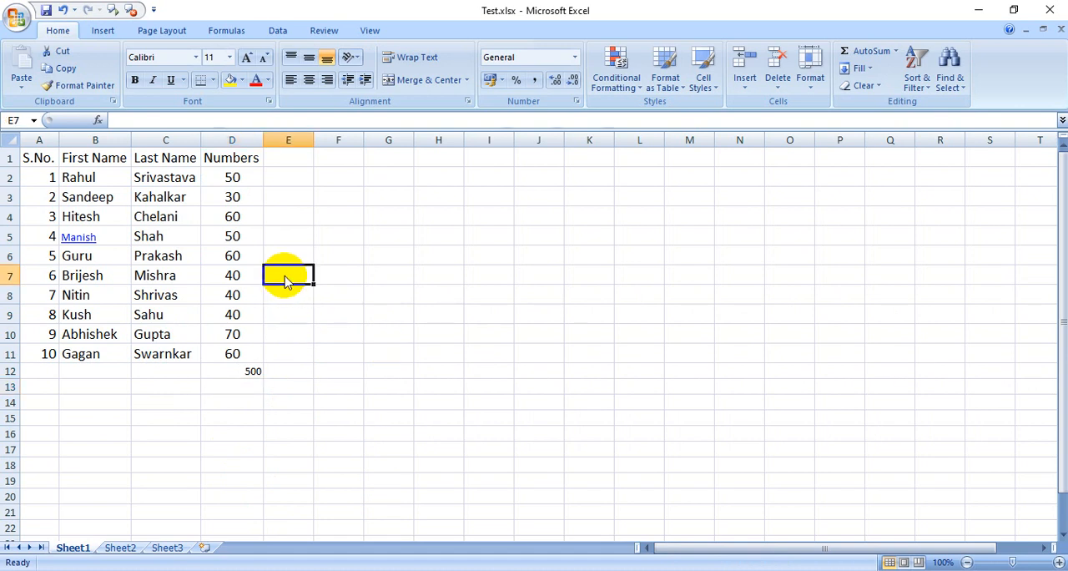
pyautogui.write('40')
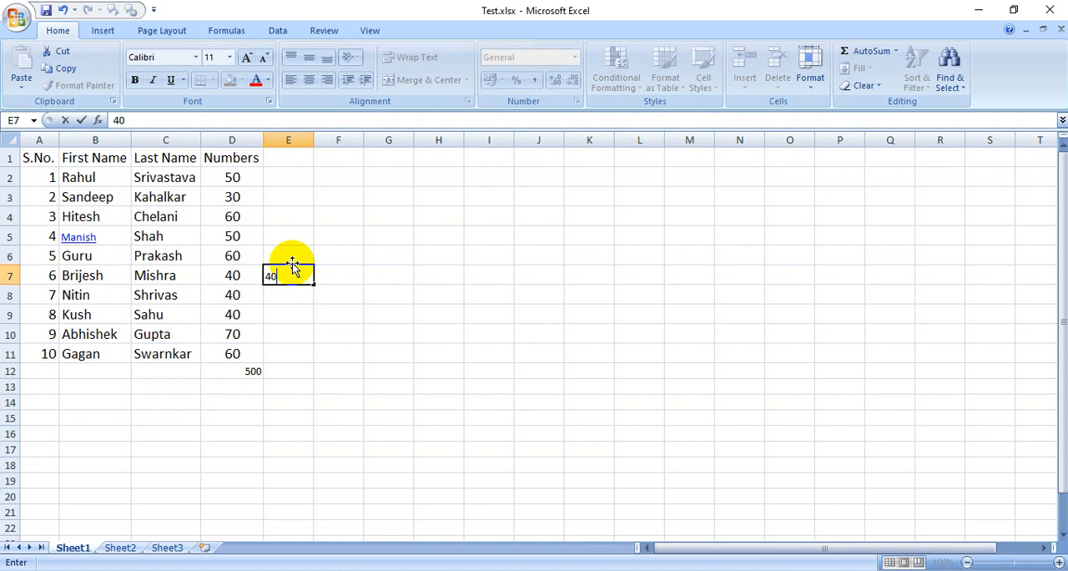
pyautogui.press('Tab')
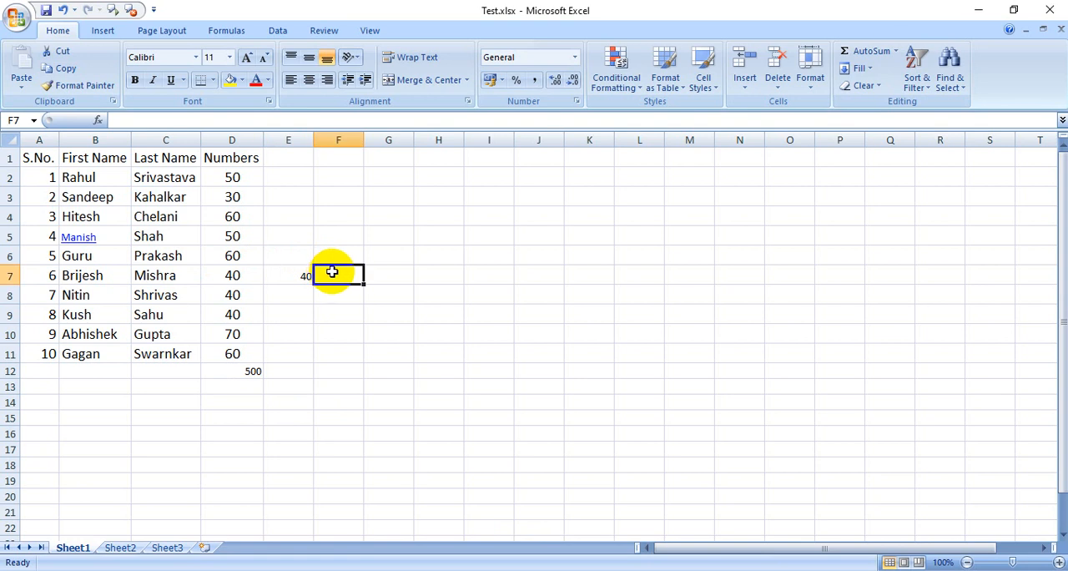
pyautogui.hotkey('alt', '=')
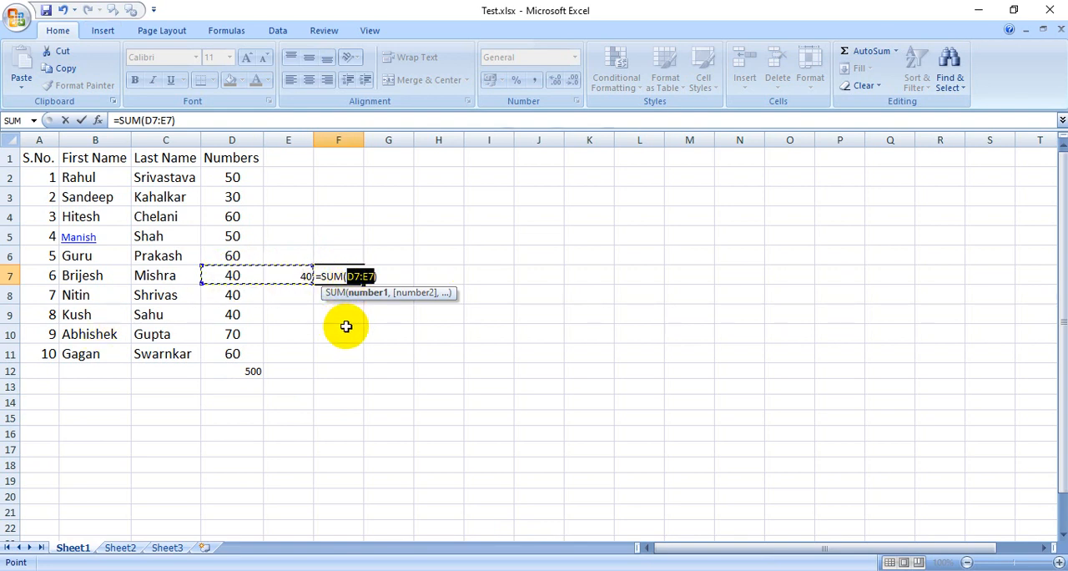
pyautogui.press('Return')
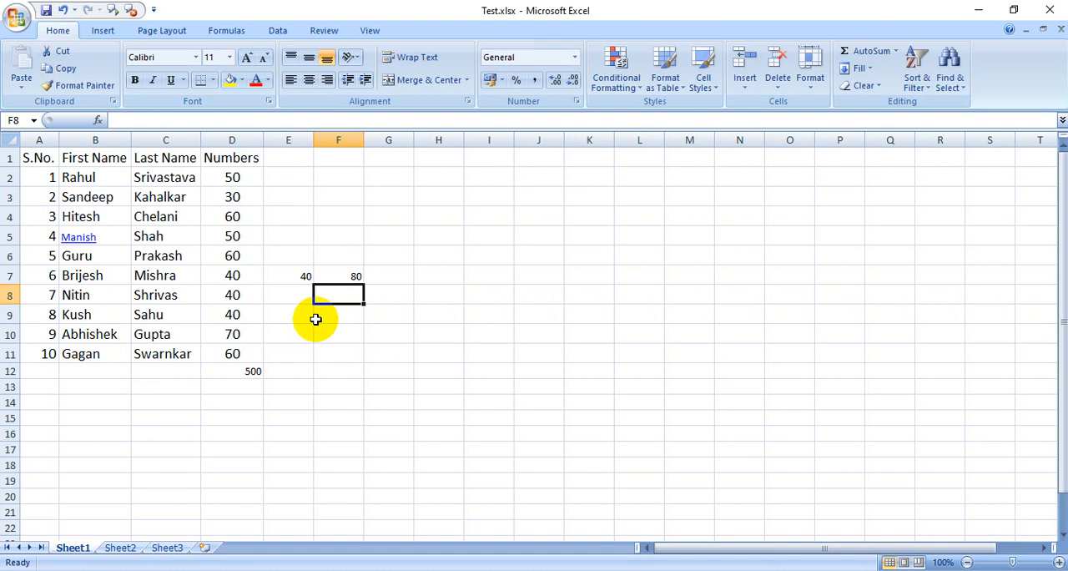
pyautogui.click(346, 276)
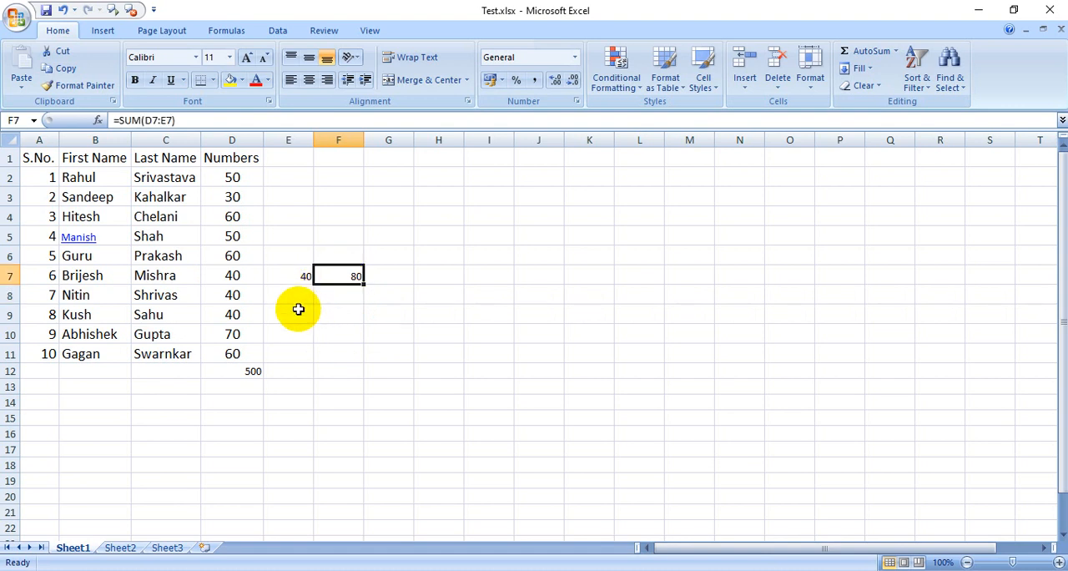
pyautogui.moveTo(147, 278); pyautogui.dragTo(335, 279)
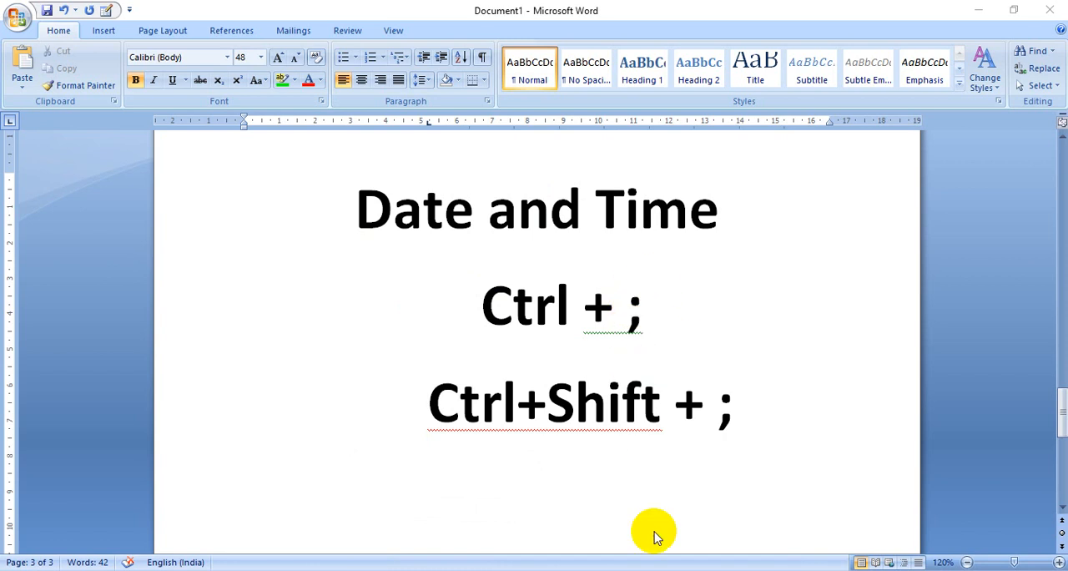
# Replace the semicolon with a colon in the Ctrl+Shift line of the Date and Time note in Word.
pyautogui.press('BackSpace')
pyautogui.write(':')
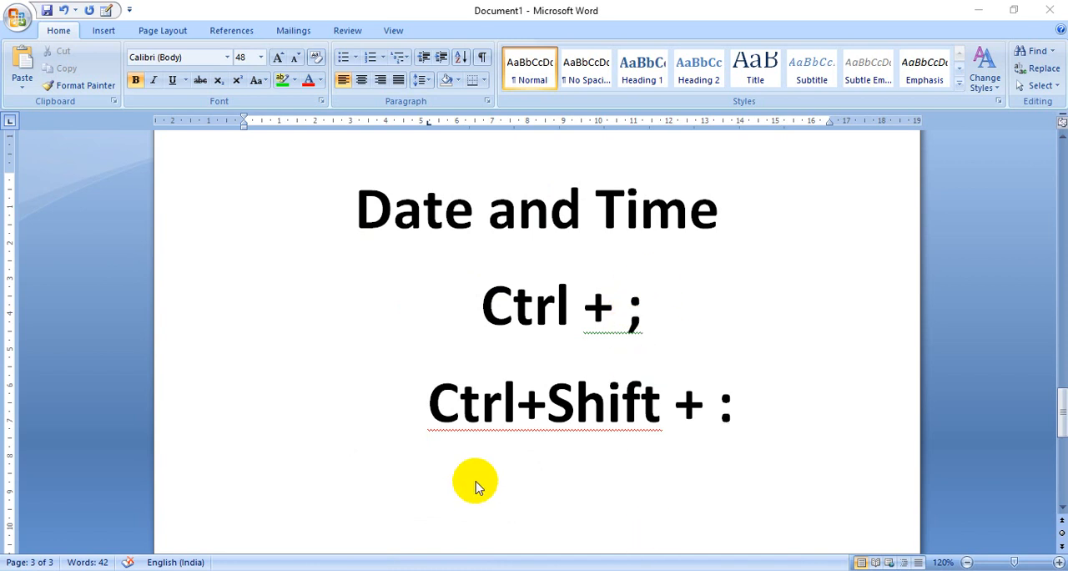
pyautogui.moveTo(465, 425); pyautogui.dragTo(481, 426)
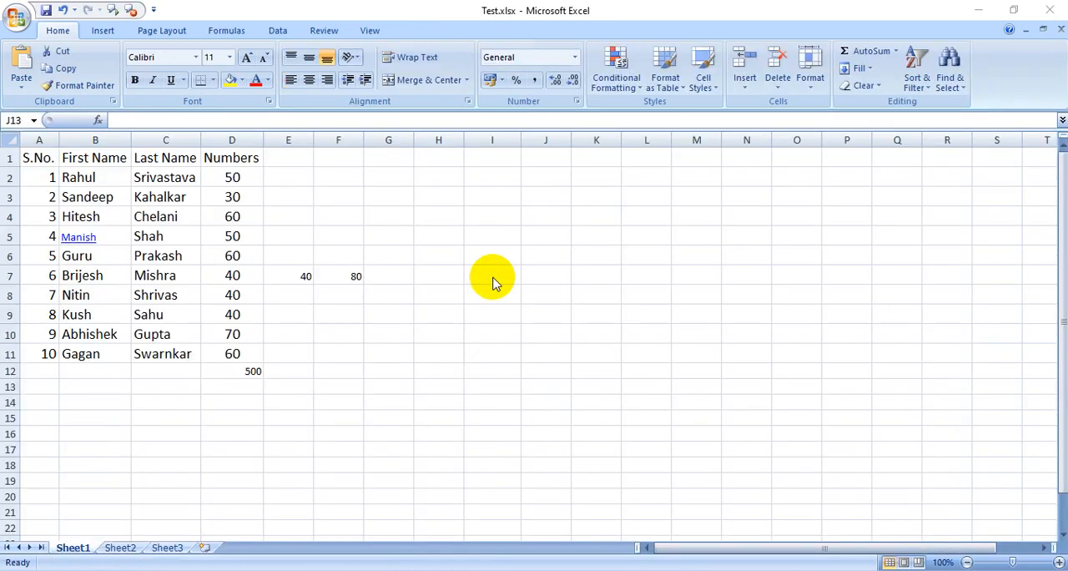
# Insert the current date in cell H3 as a fixed value and move the selection to cell J3.
pyautogui.click(494, 277)
pyautogui.click(495, 224)
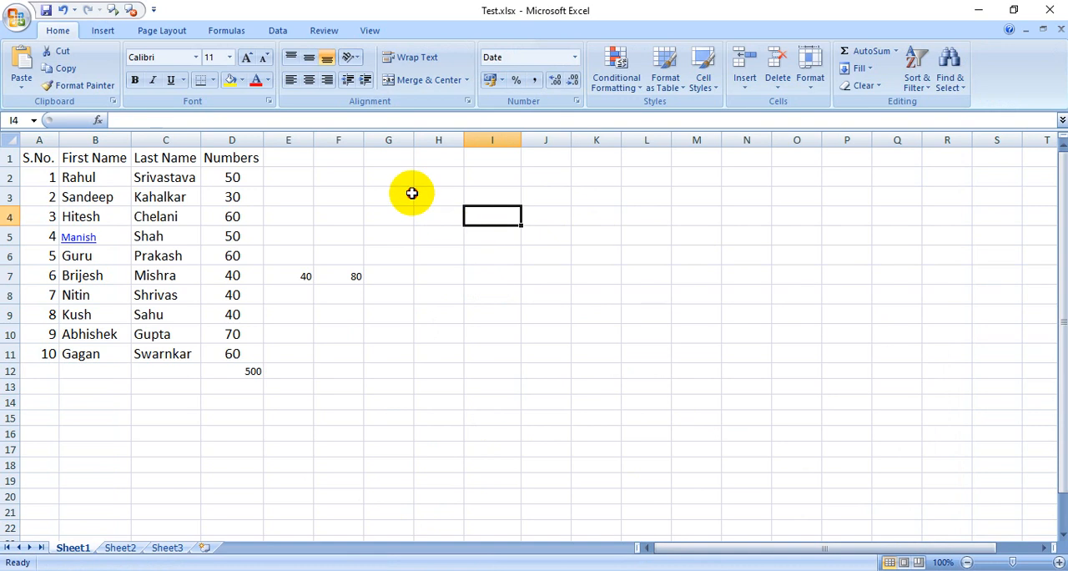
pyautogui.click(402, 196)
pyautogui.click(448, 198)
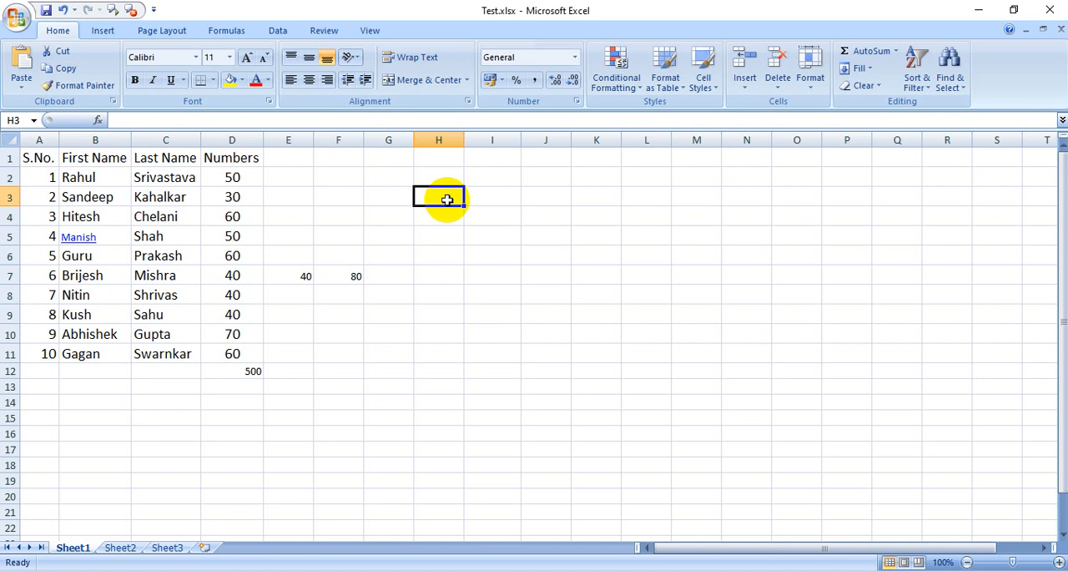
pyautogui.hotkey('ctrl', ';')
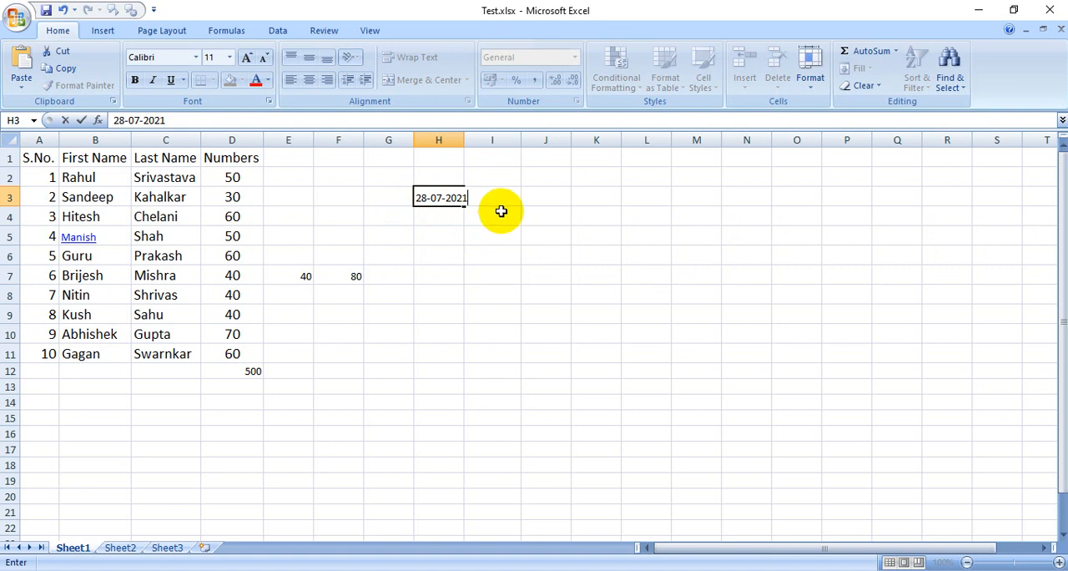
pyautogui.click(529, 196)
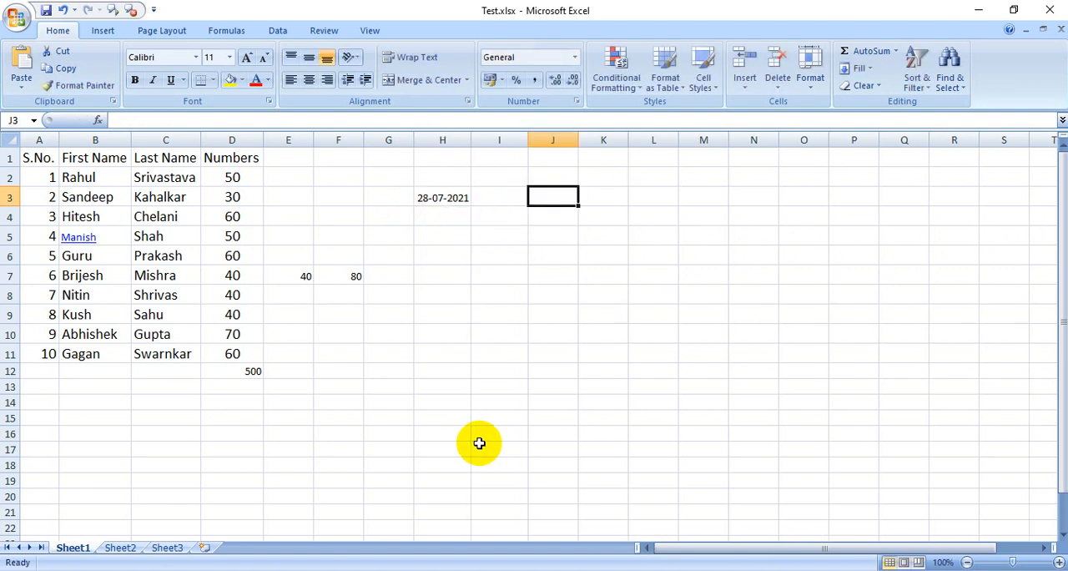
# Insert the current time in cell J3 as a fixed value, and check the date and time entries in H3 and J3.
pyautogui.hotkey('ctrl', 'shift', ';')
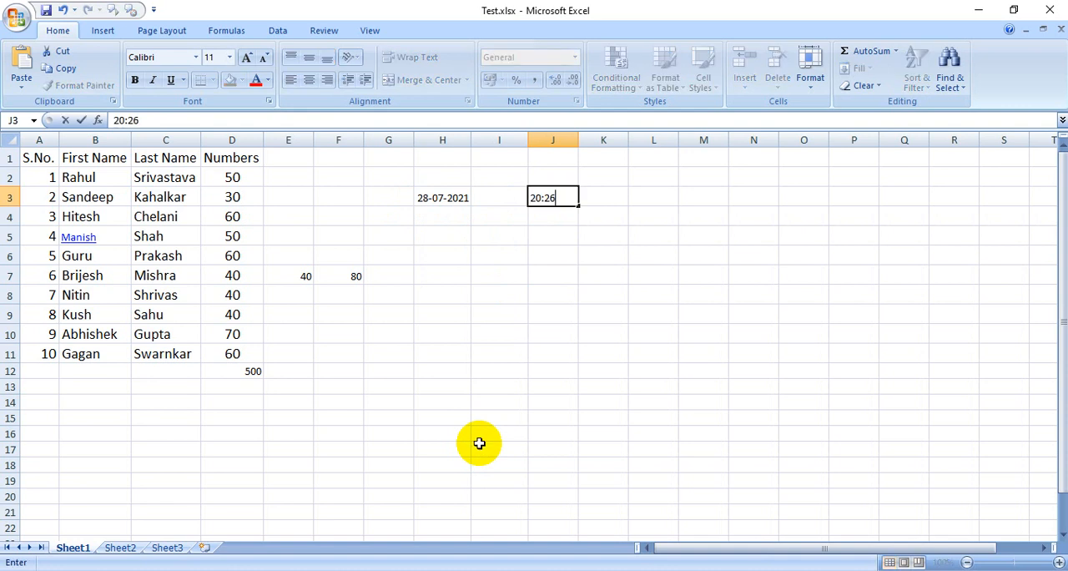
pyautogui.click(544, 234)
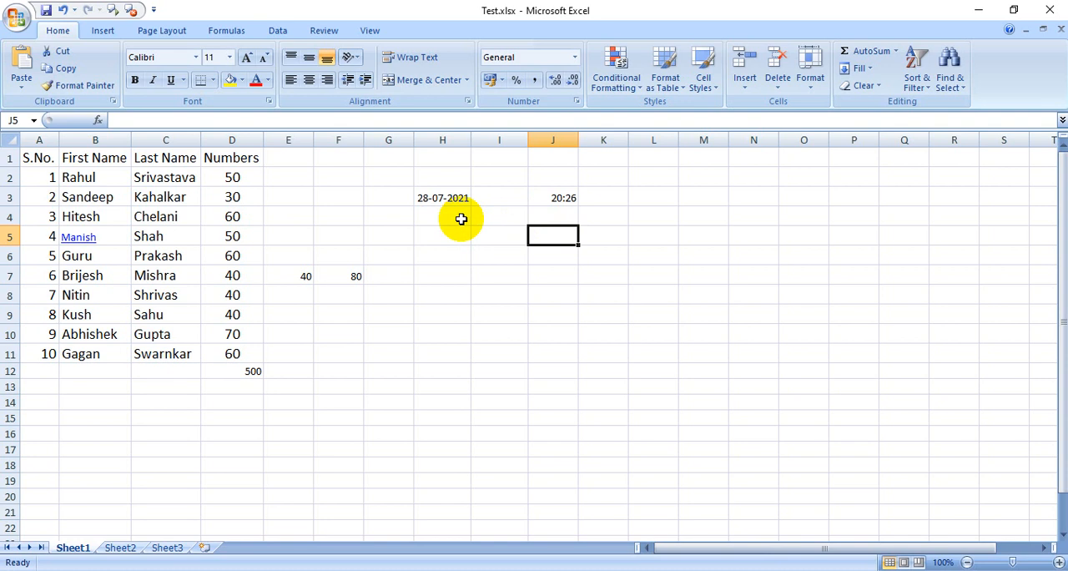
pyautogui.click(443, 197)
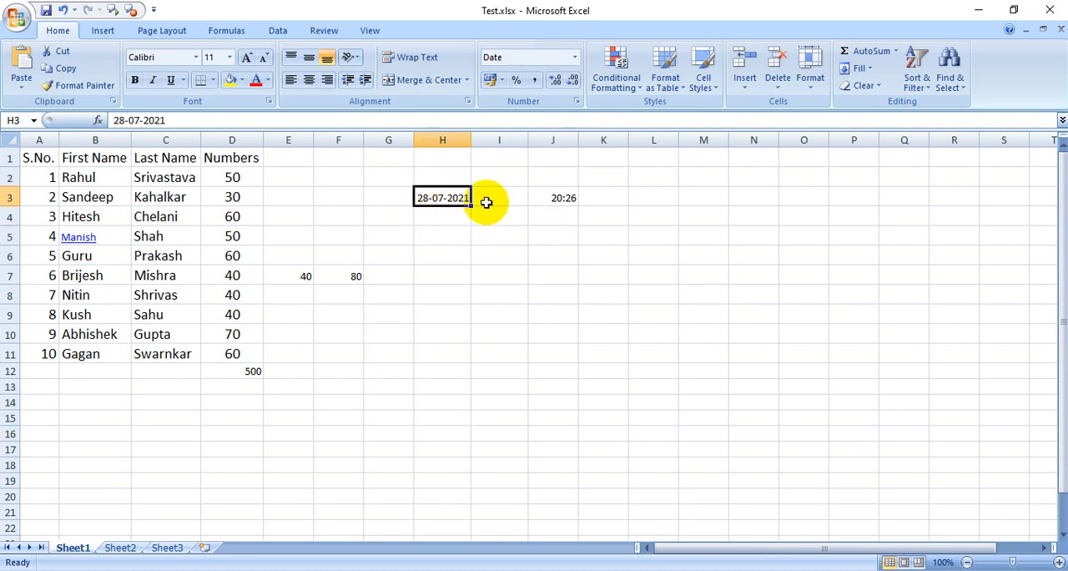
pyautogui.click(565, 198)
pyautogui.click(484, 220)
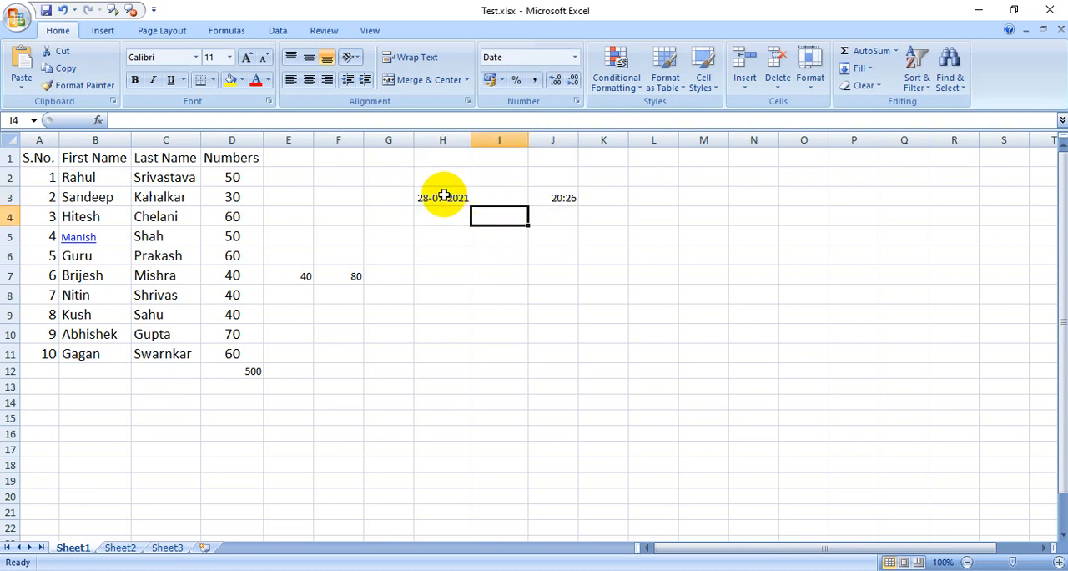
pyautogui.click(444, 199)
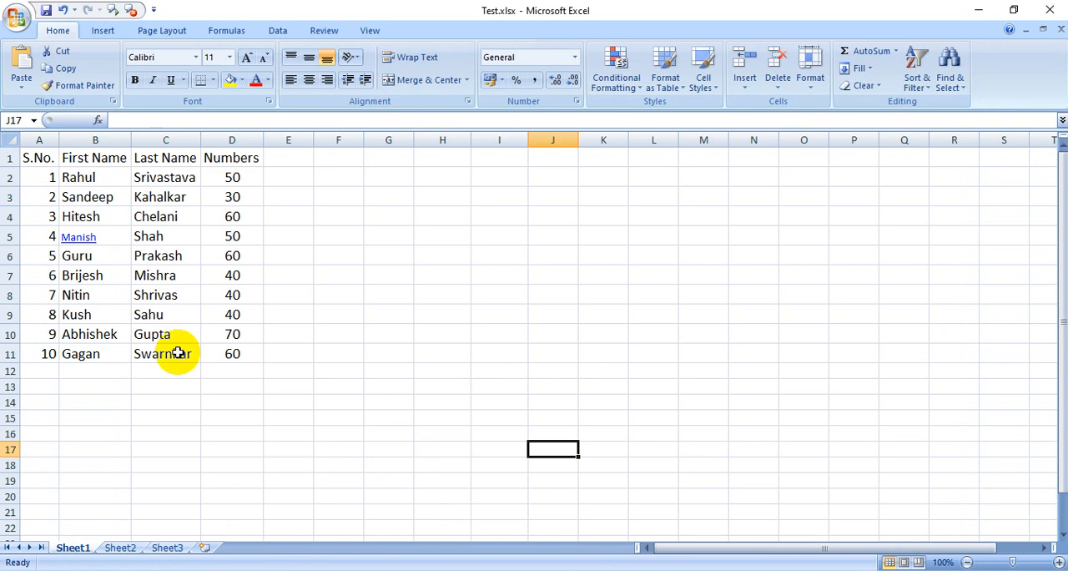
# Select the whole name list in A1:D11 and create a default embedded column chart from it on Sheet1.
pyautogui.click(25, 158)
pyautogui.click(181, 234)
pyautogui.click(185, 315)
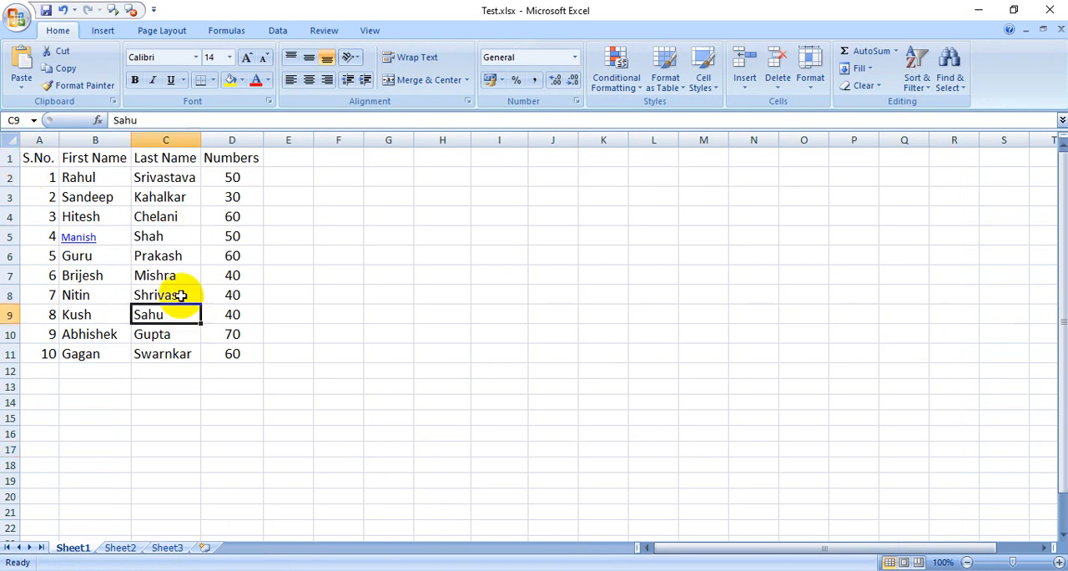
pyautogui.click(121, 215)
pyautogui.click(184, 283)
pyautogui.hotkey('ctrl', 'a')
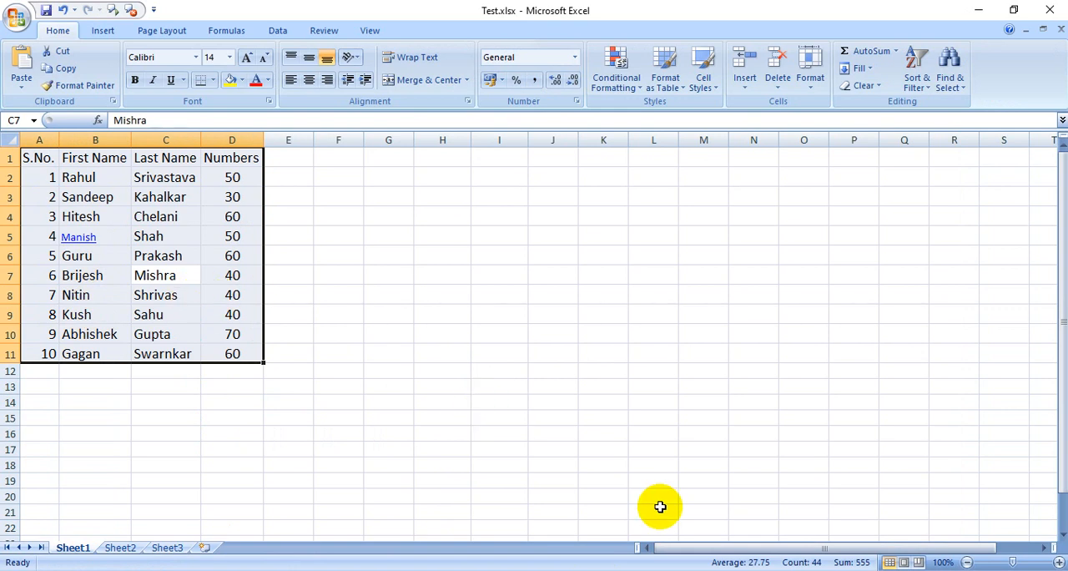
pyautogui.hotkey('alt', 'F1')
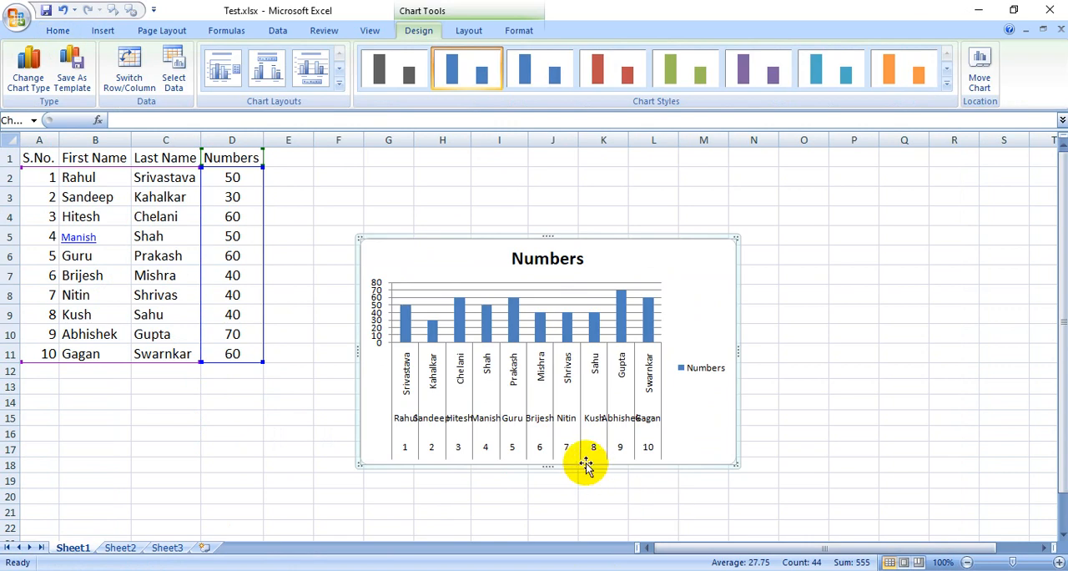